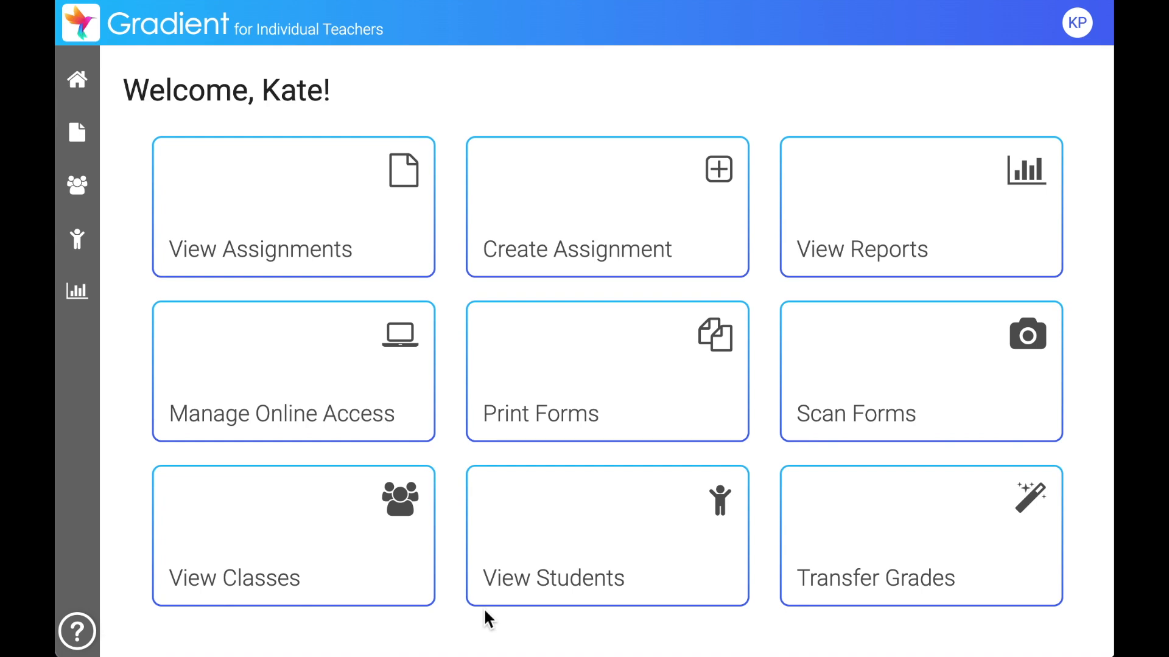
# - Create a new class named Math for period 1
pyautogui.click(306, 575)
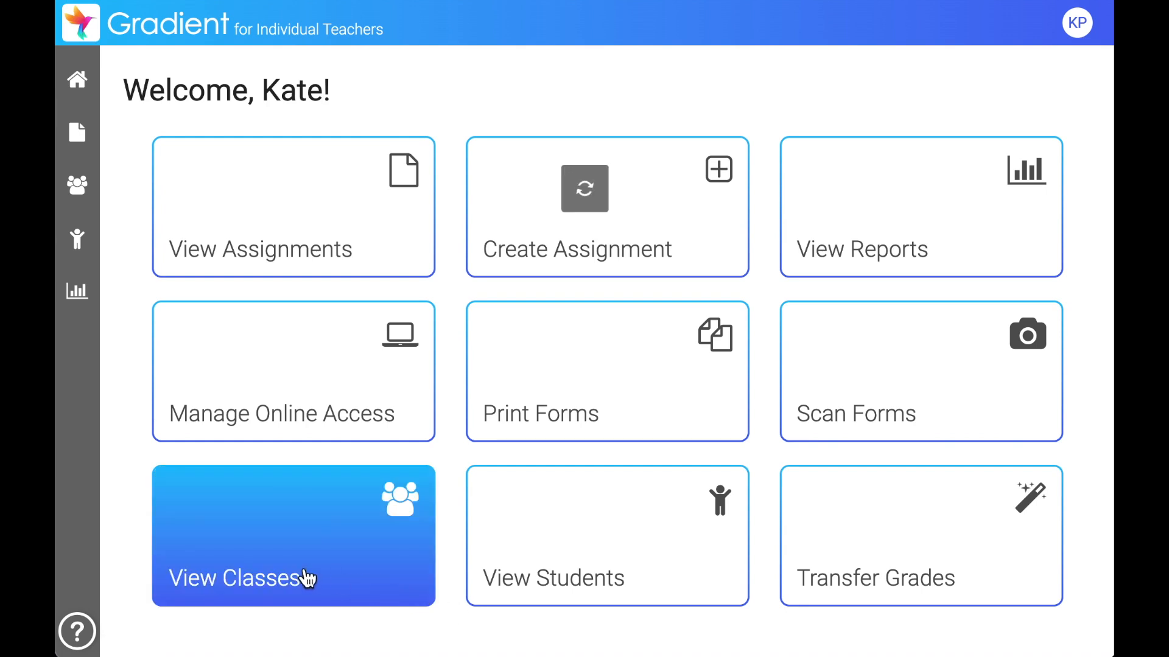
pyautogui.click(353, 84)
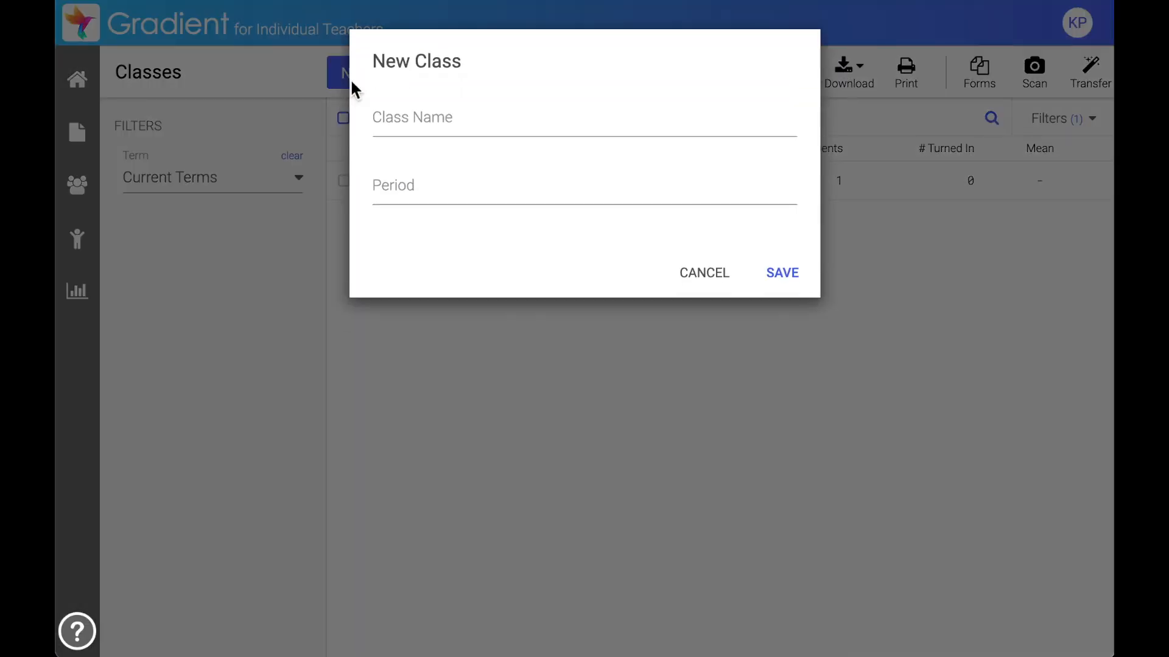
pyautogui.click(409, 119)
pyautogui.write('Math')
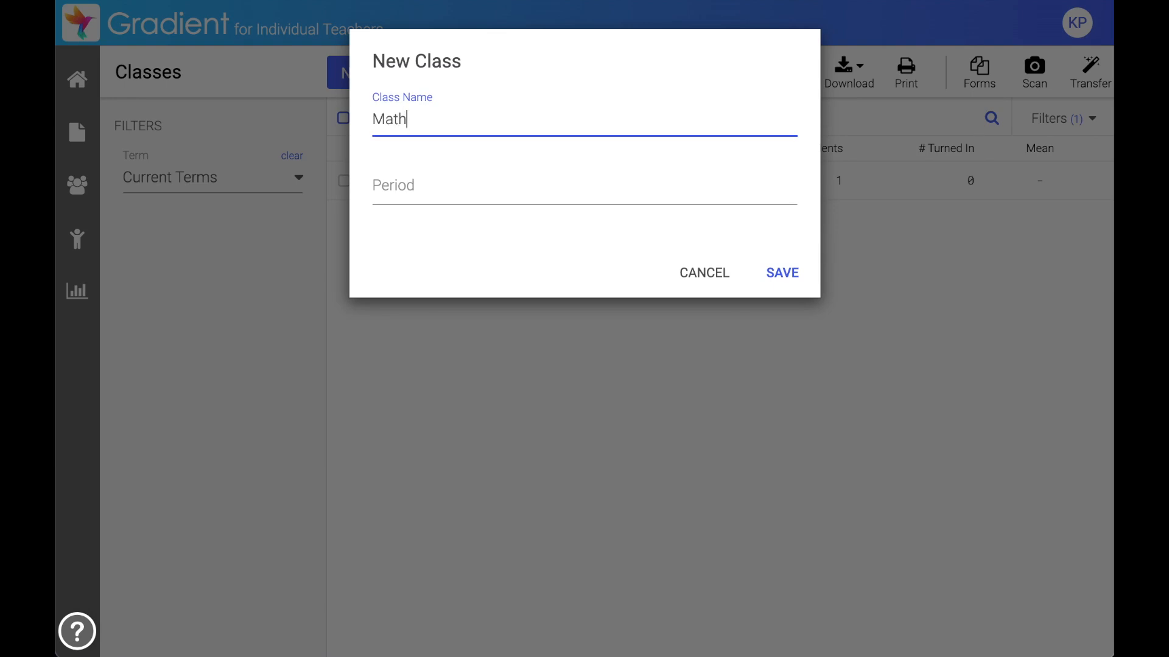
pyautogui.click(415, 185)
pyautogui.write('1')
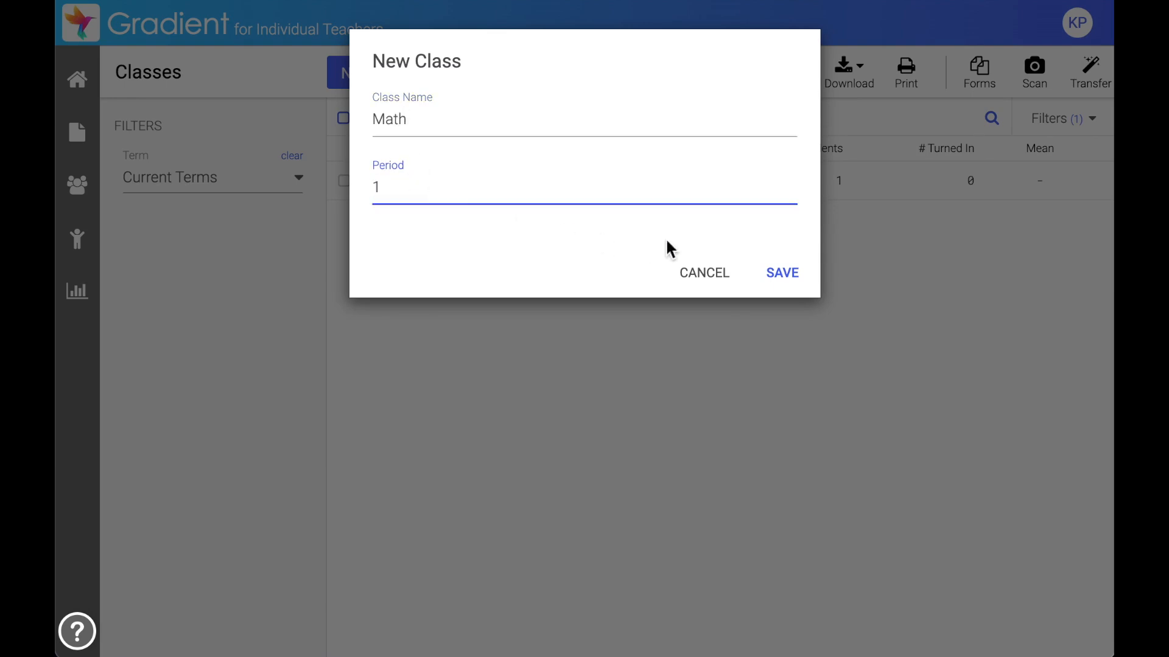
pyautogui.click(782, 275)
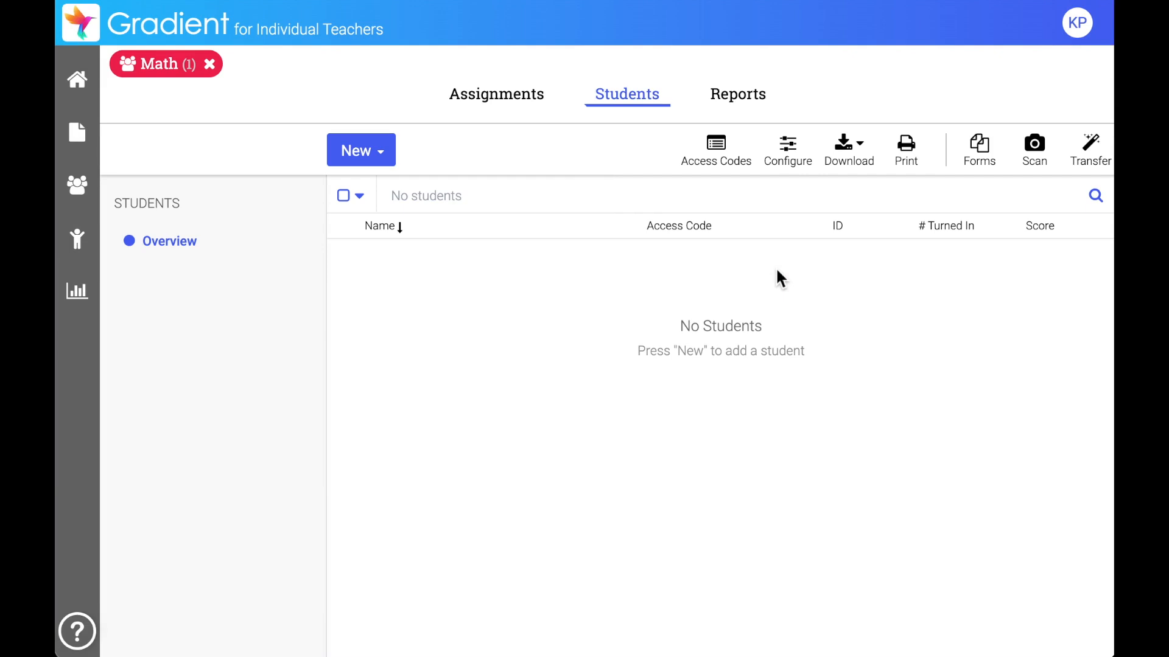
pyautogui.click(363, 150)
pyautogui.click(490, 227)
pyautogui.click(499, 120)
pyautogui.write('56')
pyautogui.click(705, 288)
pyautogui.click(378, 158)
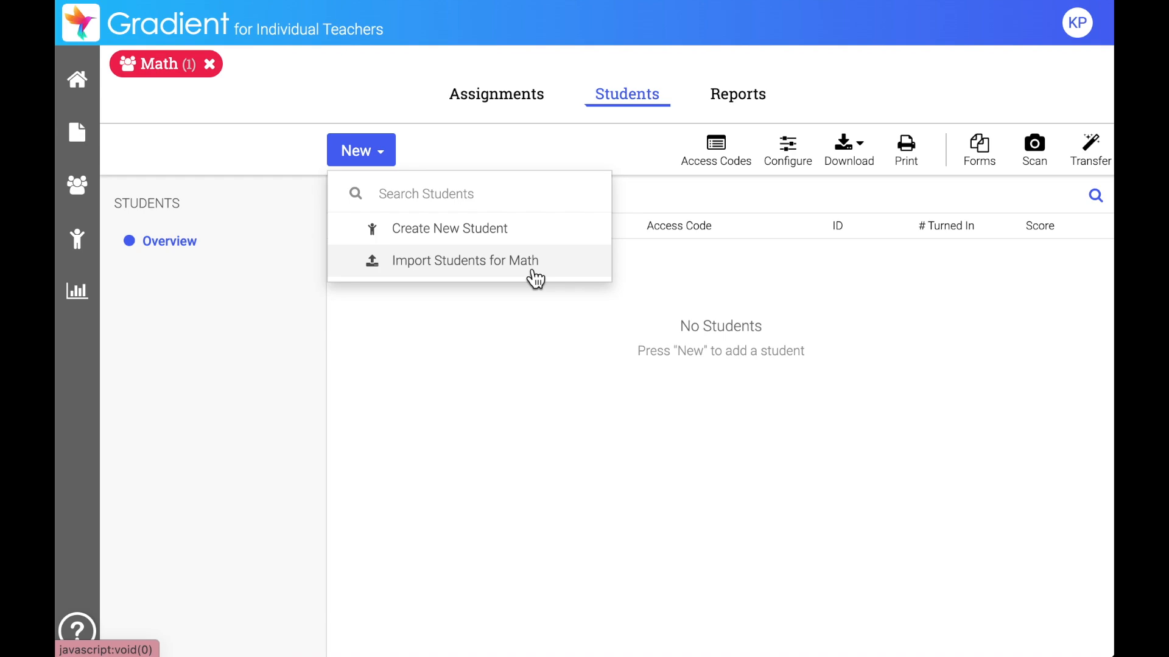
pyautogui.click(549, 409)
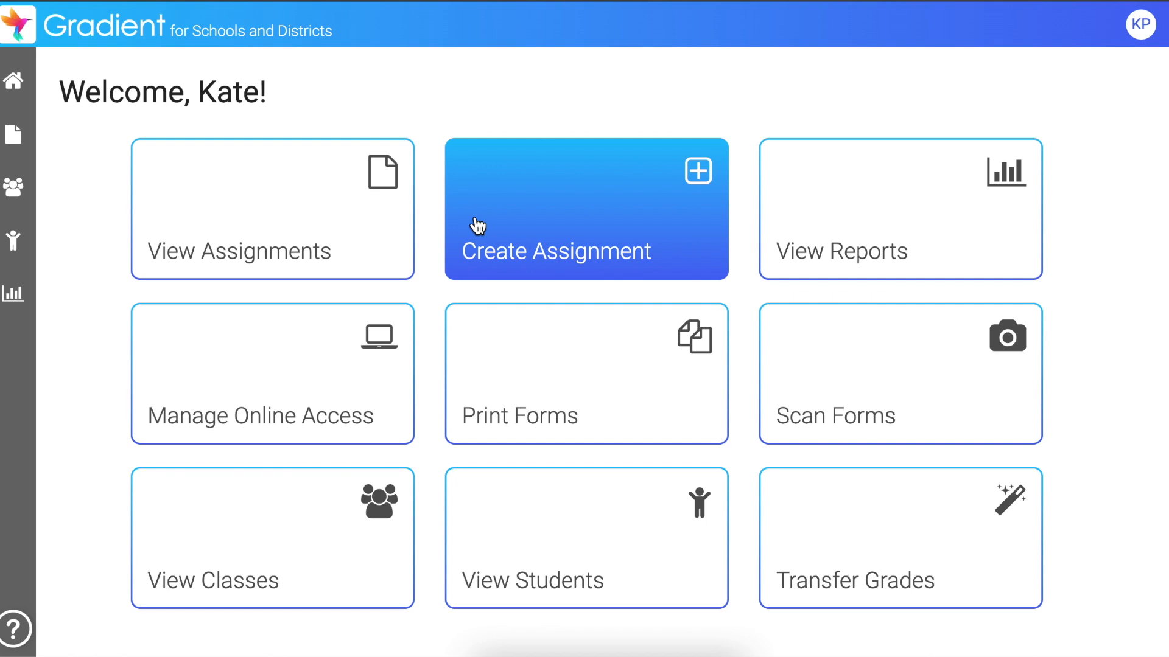
# - Create a multiple-question assignment named Practice Quiz with 5 questions
pyautogui.click(524, 223)
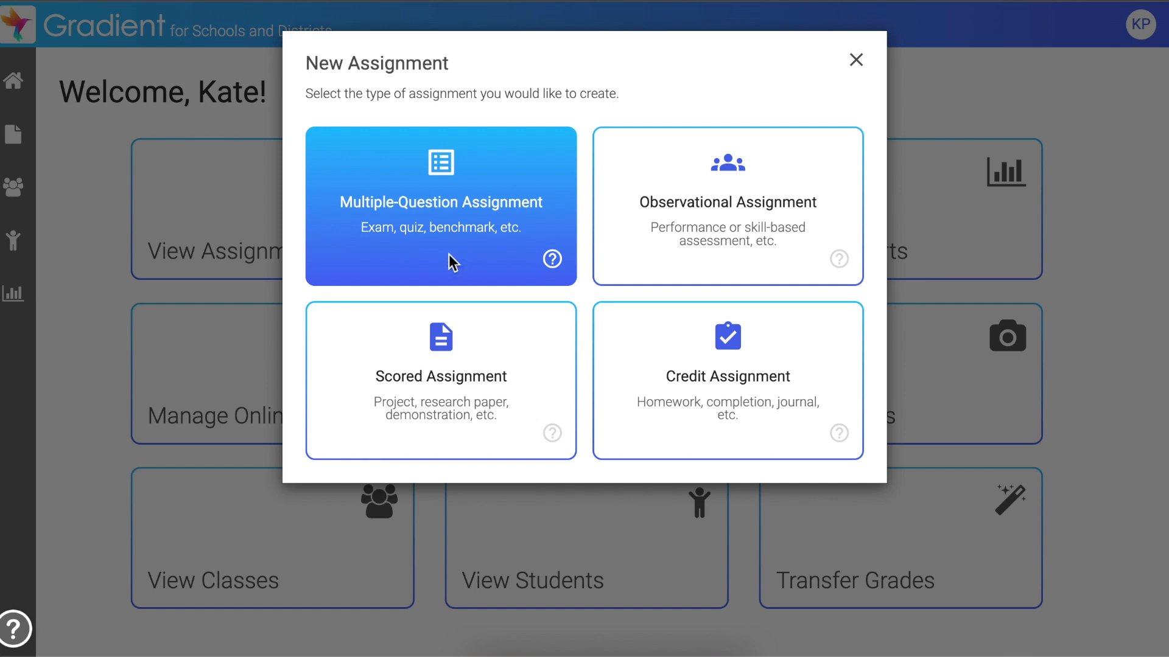
pyautogui.click(453, 265)
pyautogui.write('Practice Quiz')
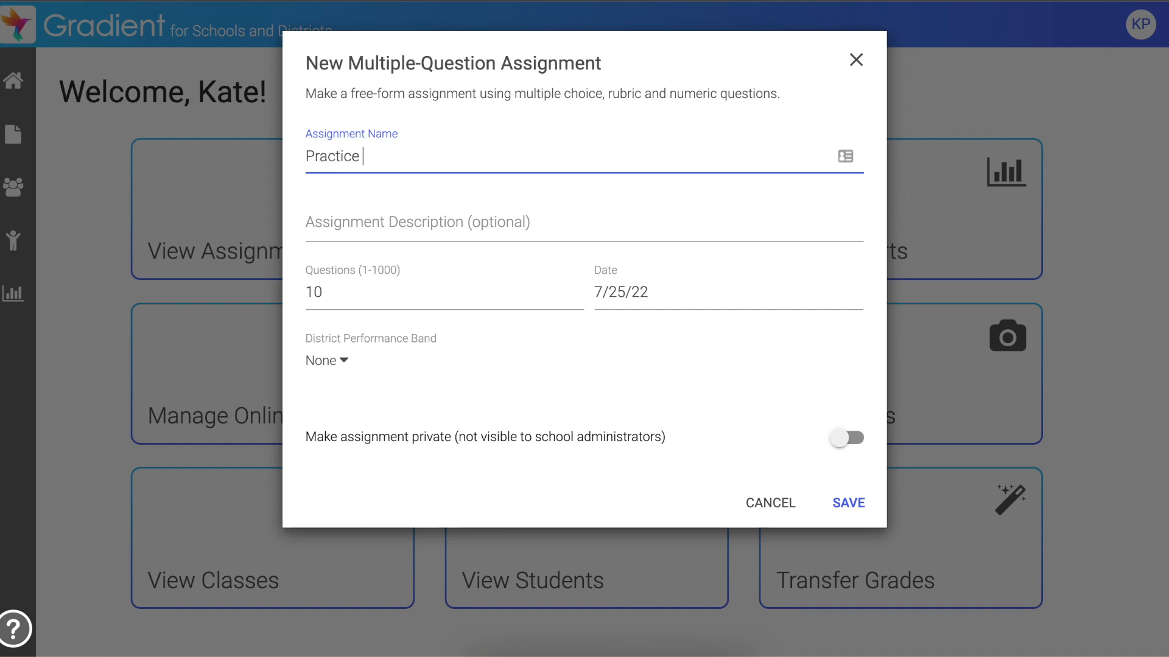
pyautogui.click(450, 292)
pyautogui.press('BackSpace')
pyautogui.press('BackSpace')
pyautogui.write('5')
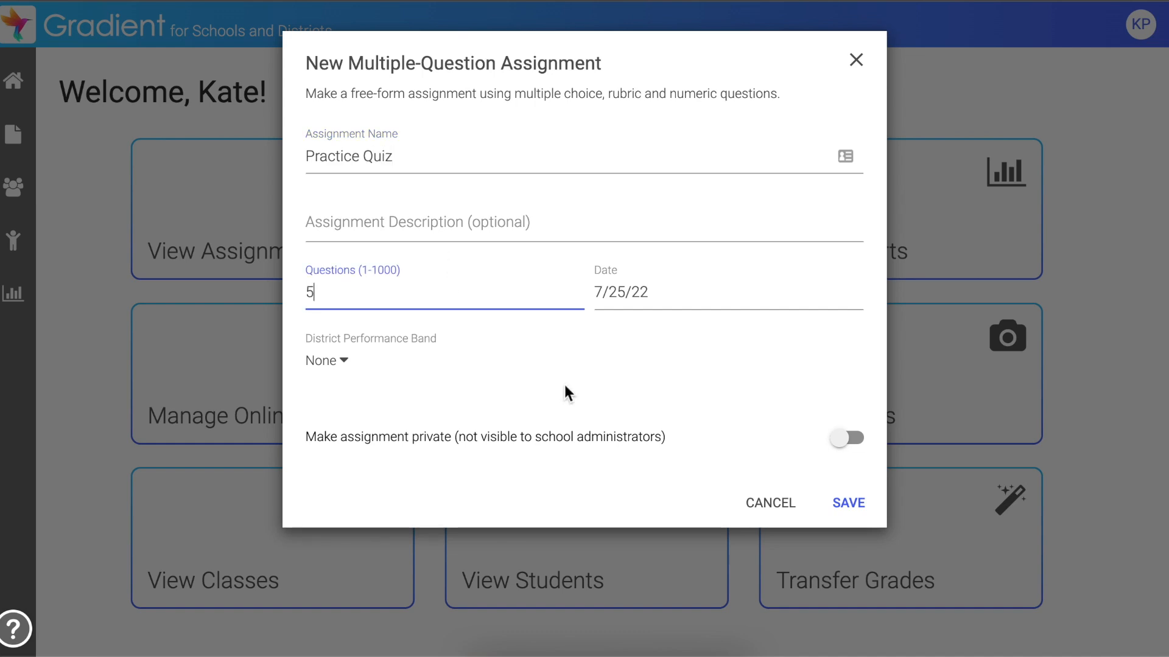
pyautogui.click(854, 509)
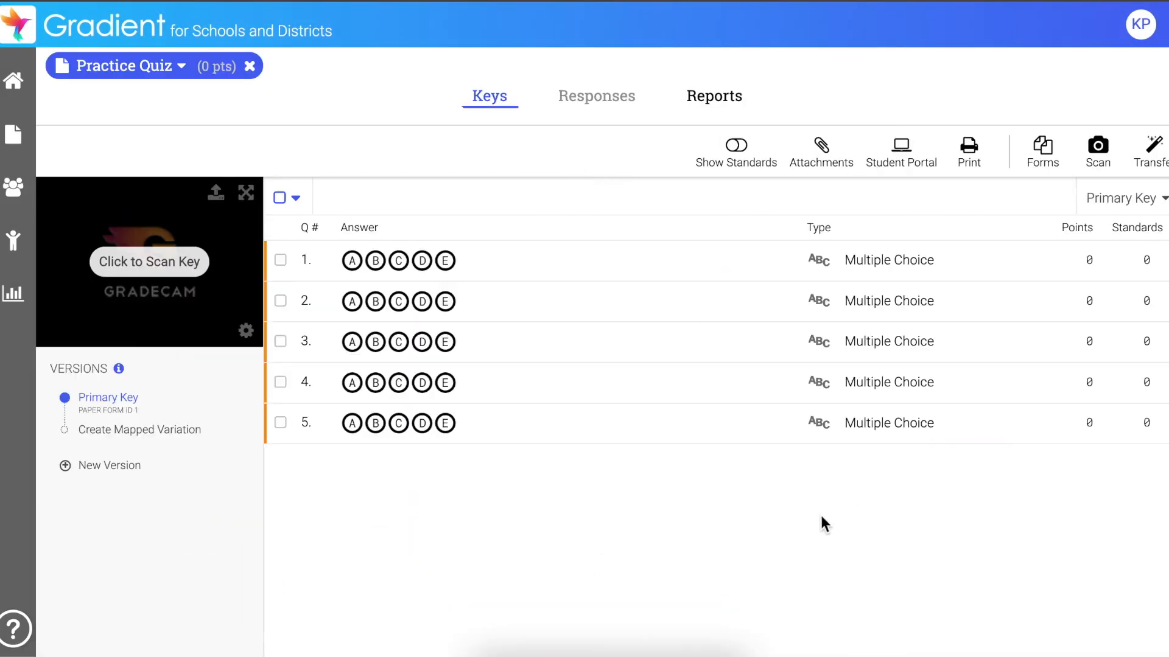
# - Fill in the answer key for questions 1 to 5 as A, C, B, D and C
pyautogui.click(352, 261)
pyautogui.click(399, 301)
pyautogui.click(375, 342)
pyautogui.click(422, 383)
pyautogui.click(399, 423)
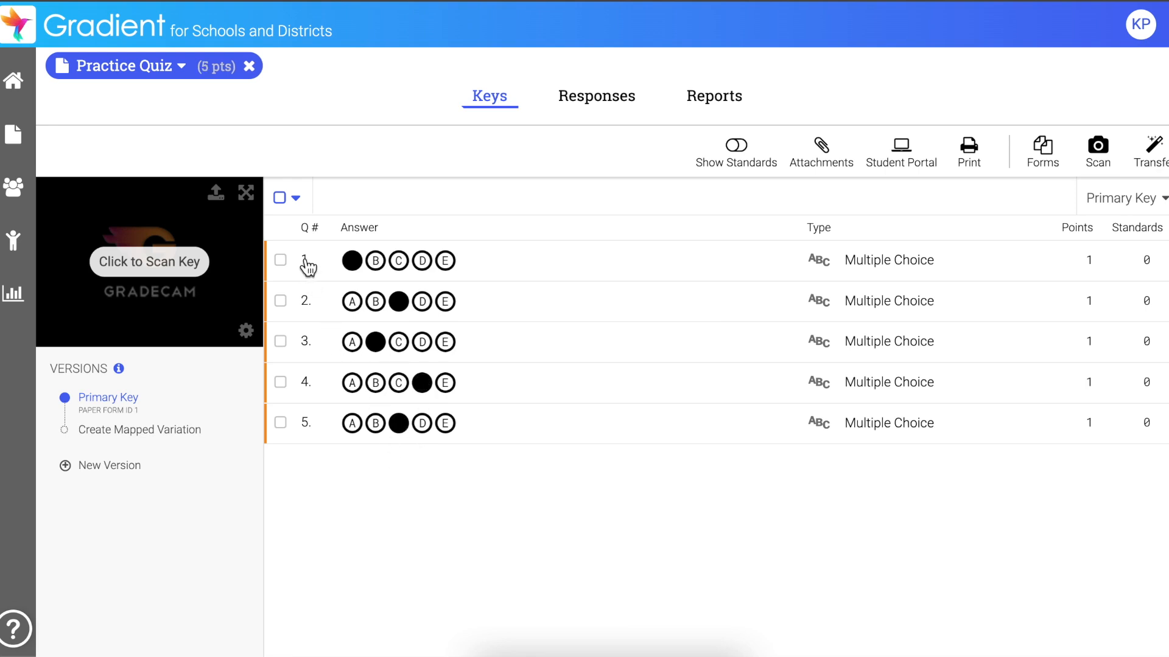
# - Open question 1 of the key for editing and examine the available question types
pyautogui.click(280, 260)
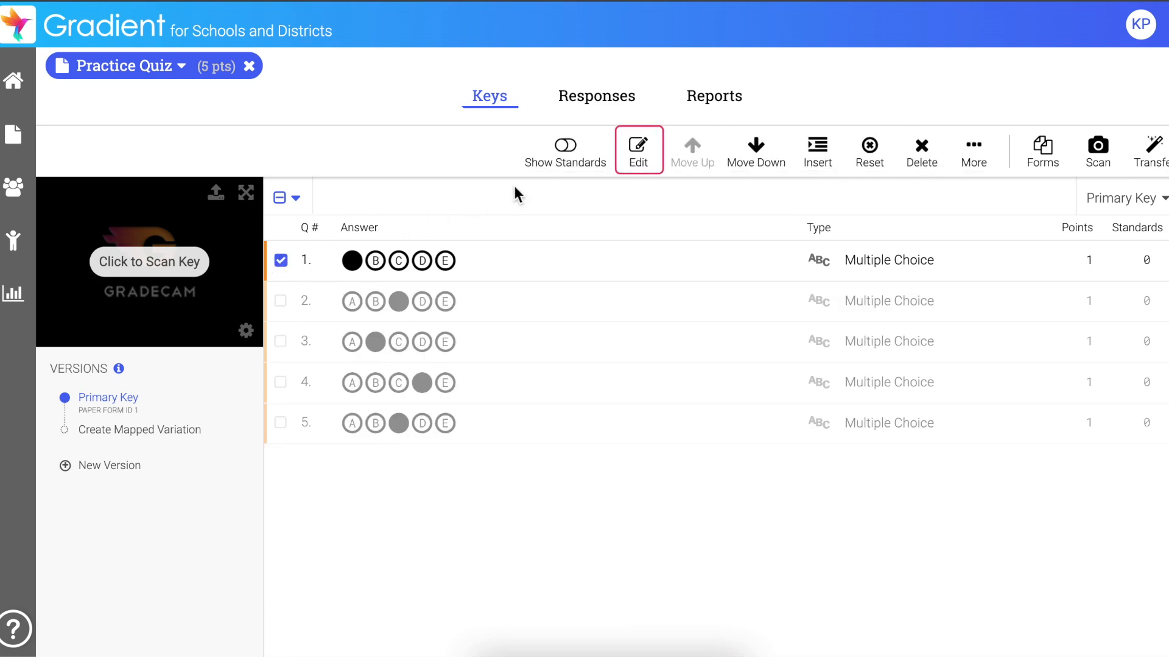
pyautogui.click(636, 150)
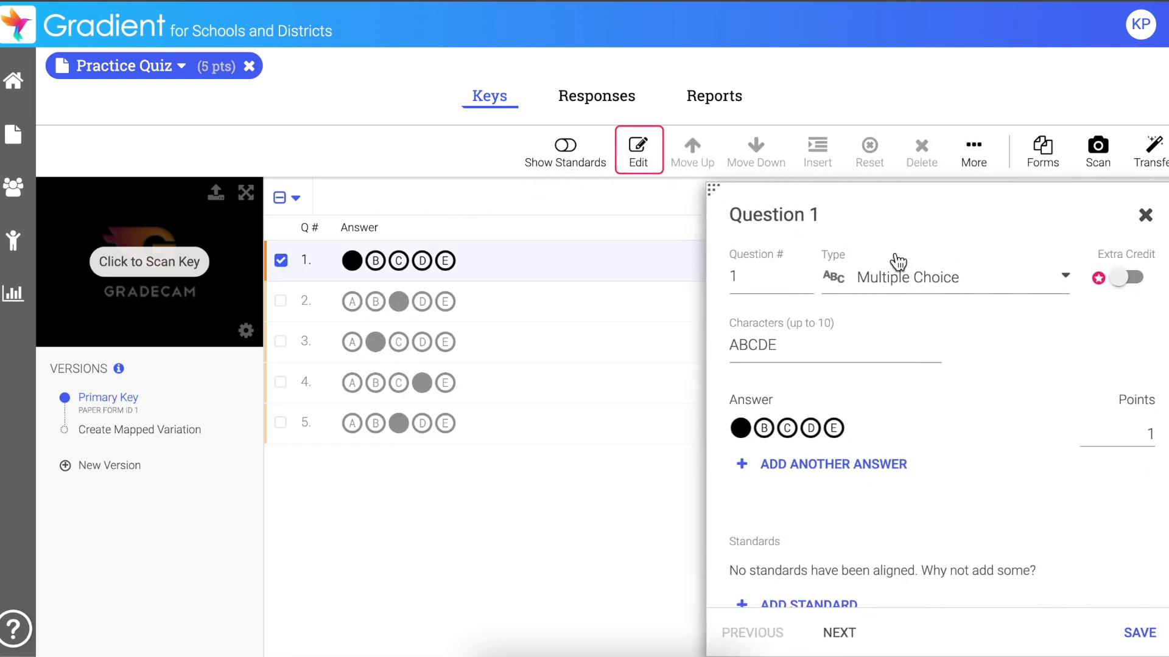
pyautogui.click(1017, 292)
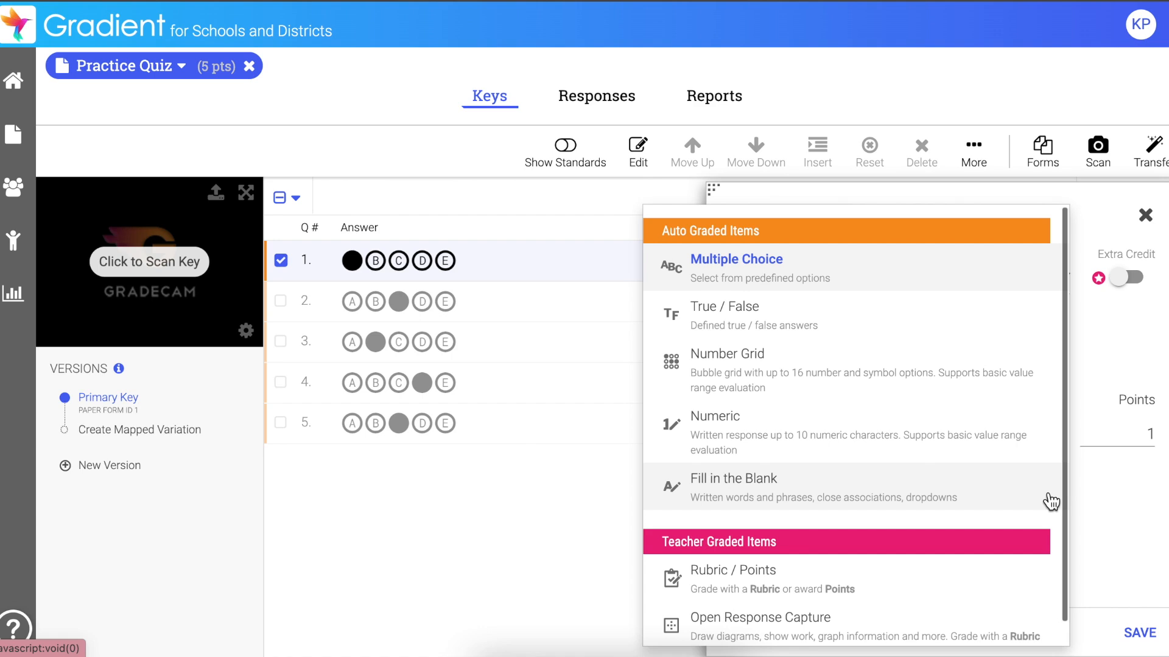
pyautogui.click(1090, 355)
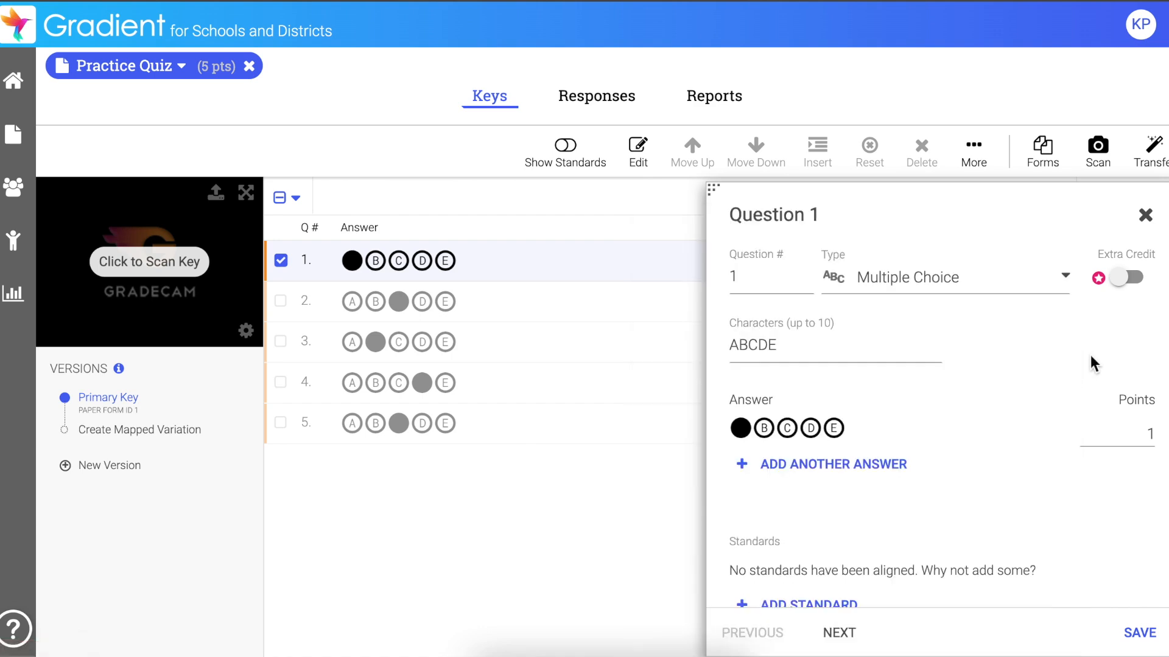
# - Align question 1 with one grade 5 Mathematics standard from the College and Career Ready Standards - KS (2011-2020)
pyautogui.scroll(-1, 982, 399)
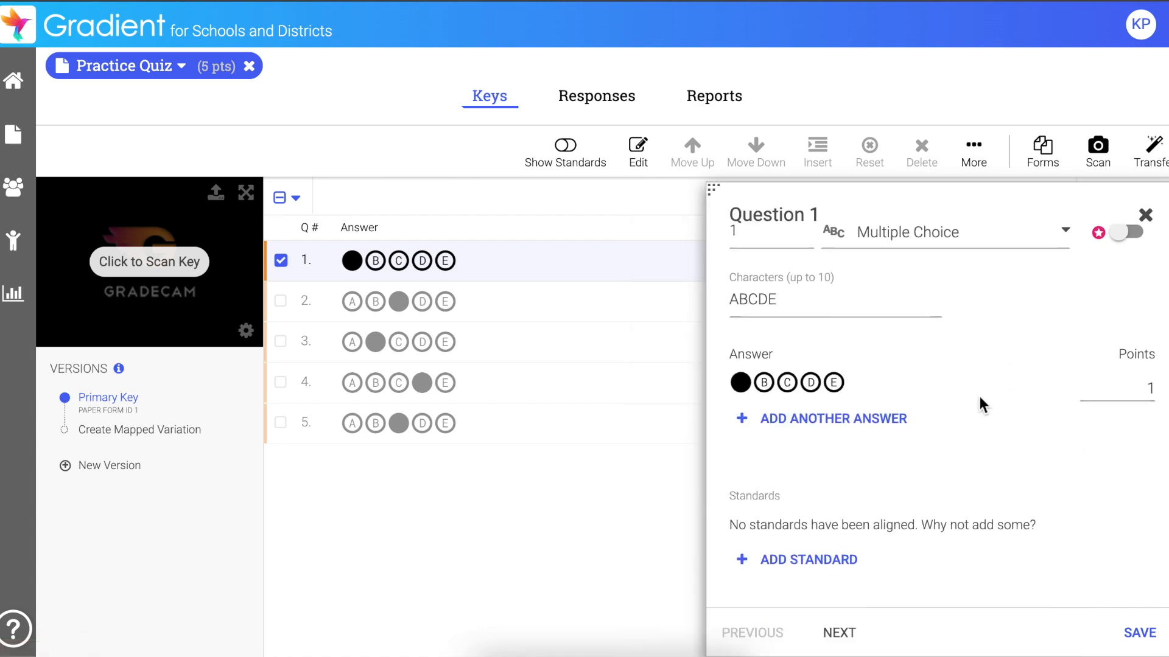
pyautogui.click(837, 572)
pyautogui.click(1057, 209)
pyautogui.scroll(-10, 797, 503)
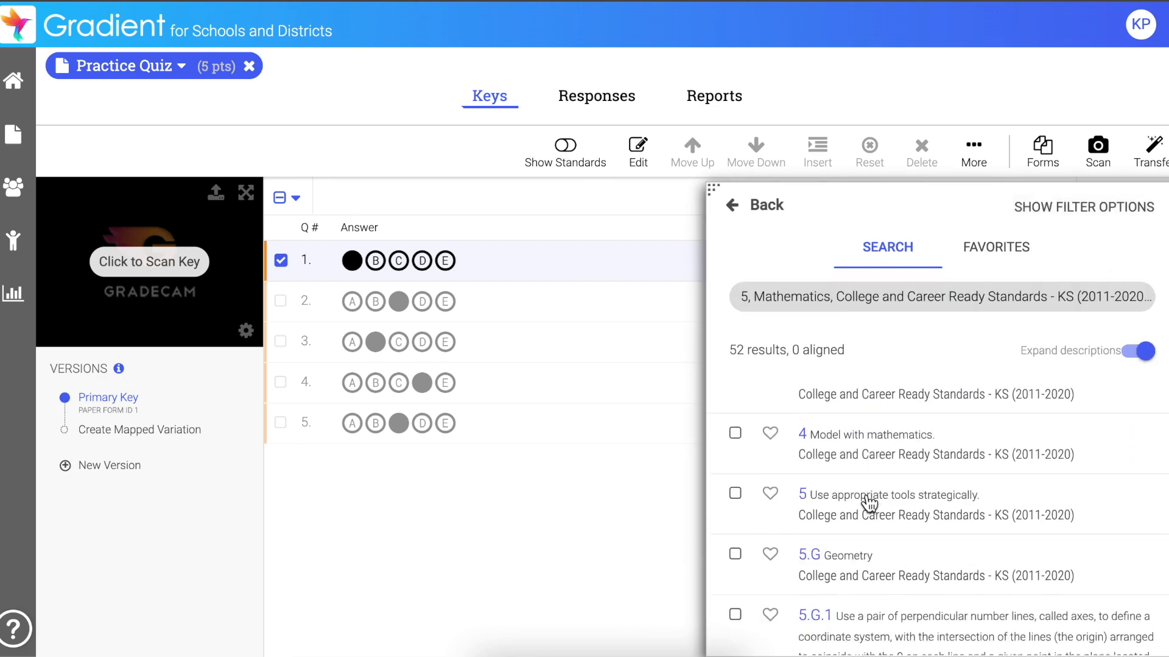
pyautogui.click(737, 445)
pyautogui.click(733, 205)
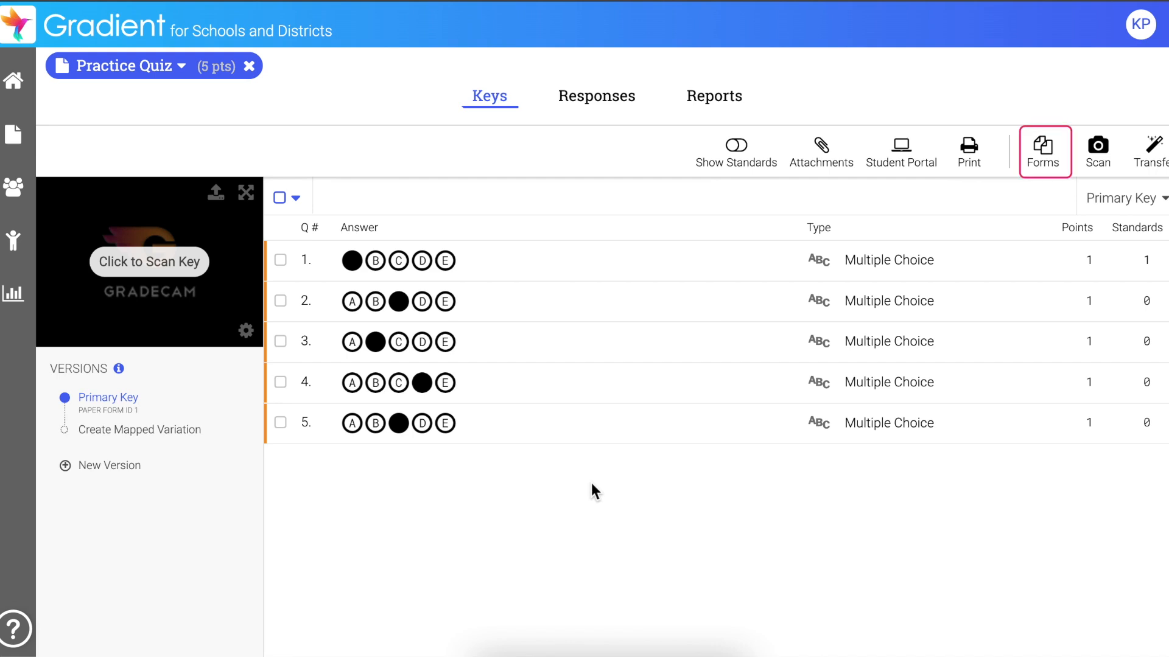
# - Generate and download a PDF of pre-filled Practice Quiz forms for all students in English 11 (4)
pyautogui.click(1042, 142)
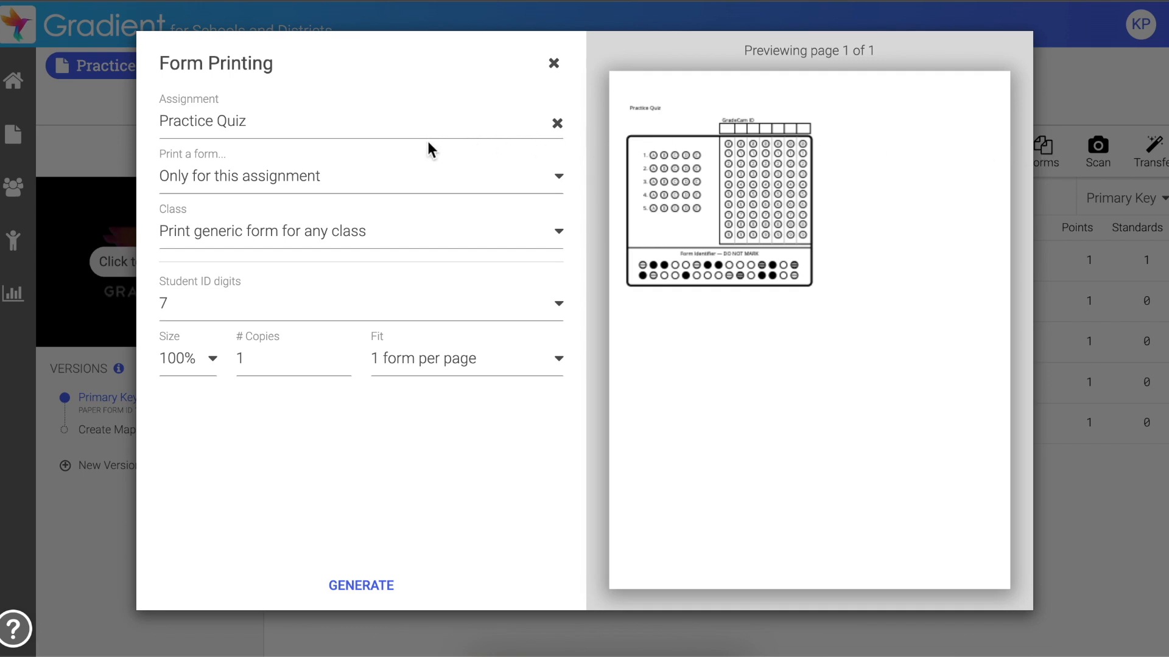
pyautogui.click(367, 238)
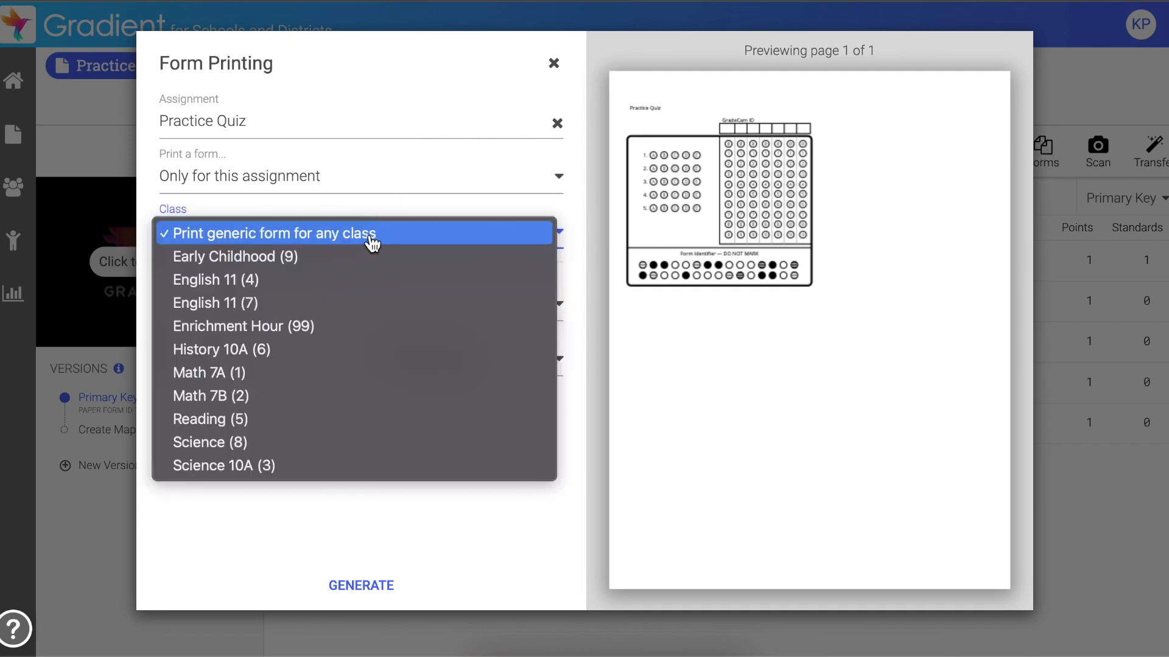
pyautogui.click(202, 282)
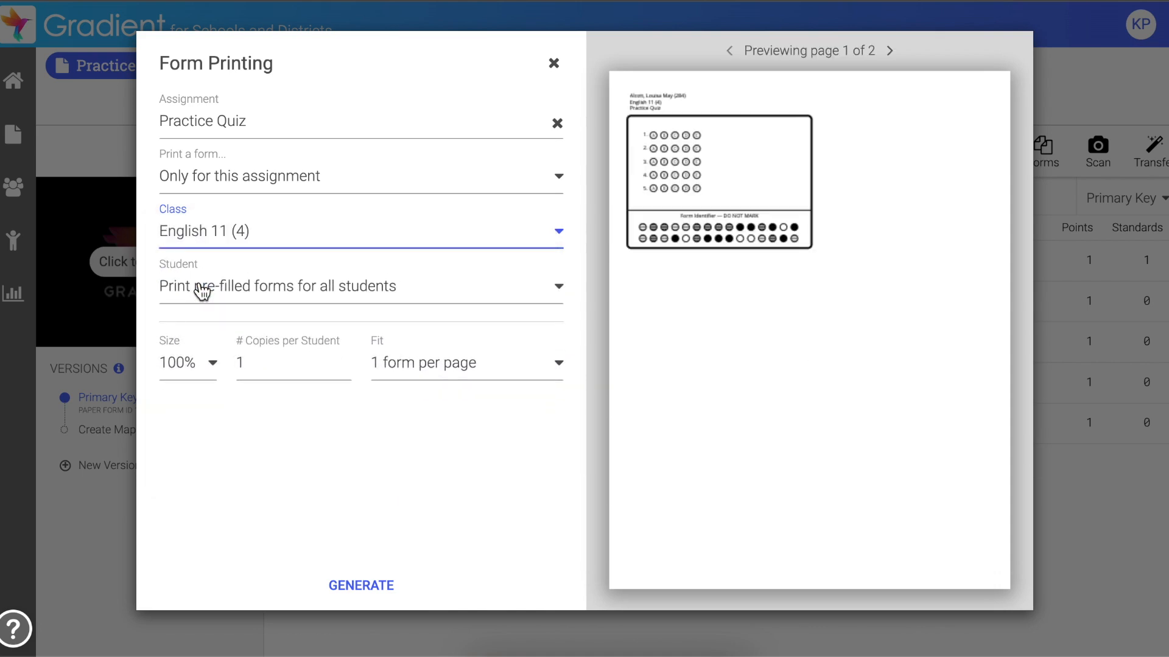
pyautogui.click(377, 597)
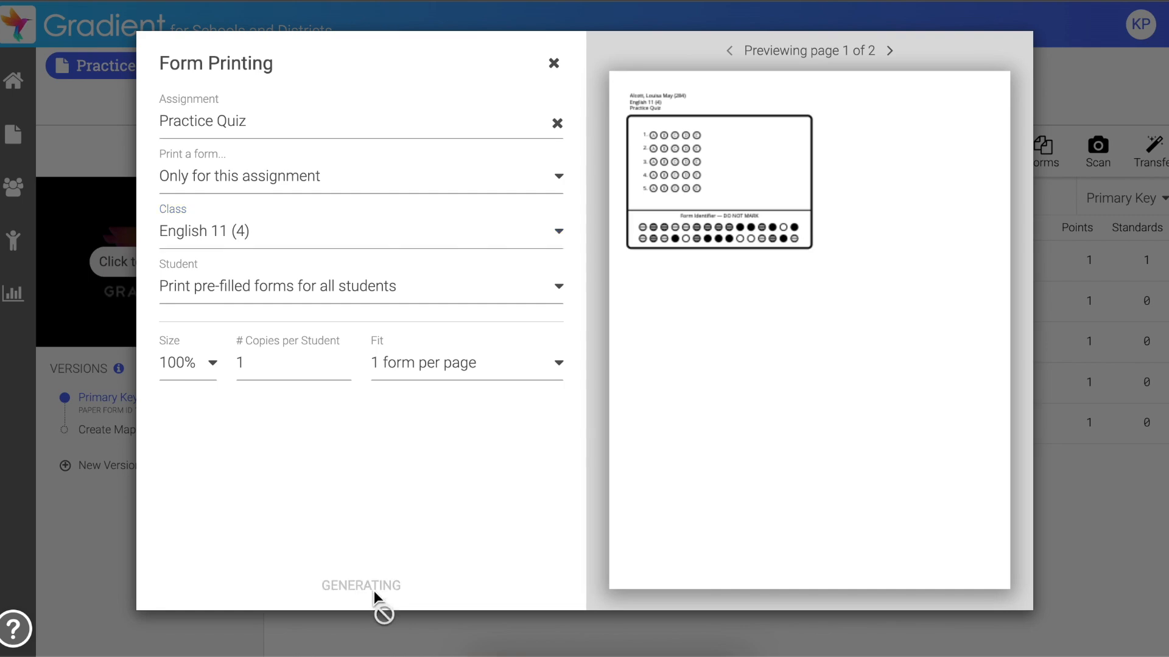
pyautogui.click(377, 594)
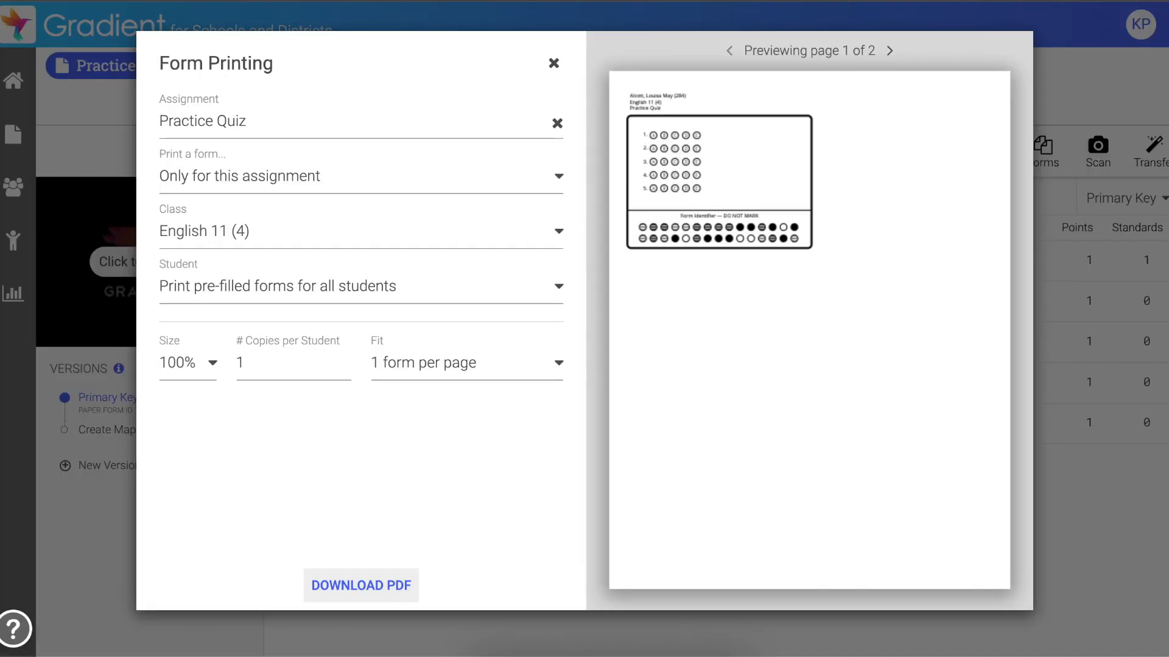
pyautogui.click(553, 65)
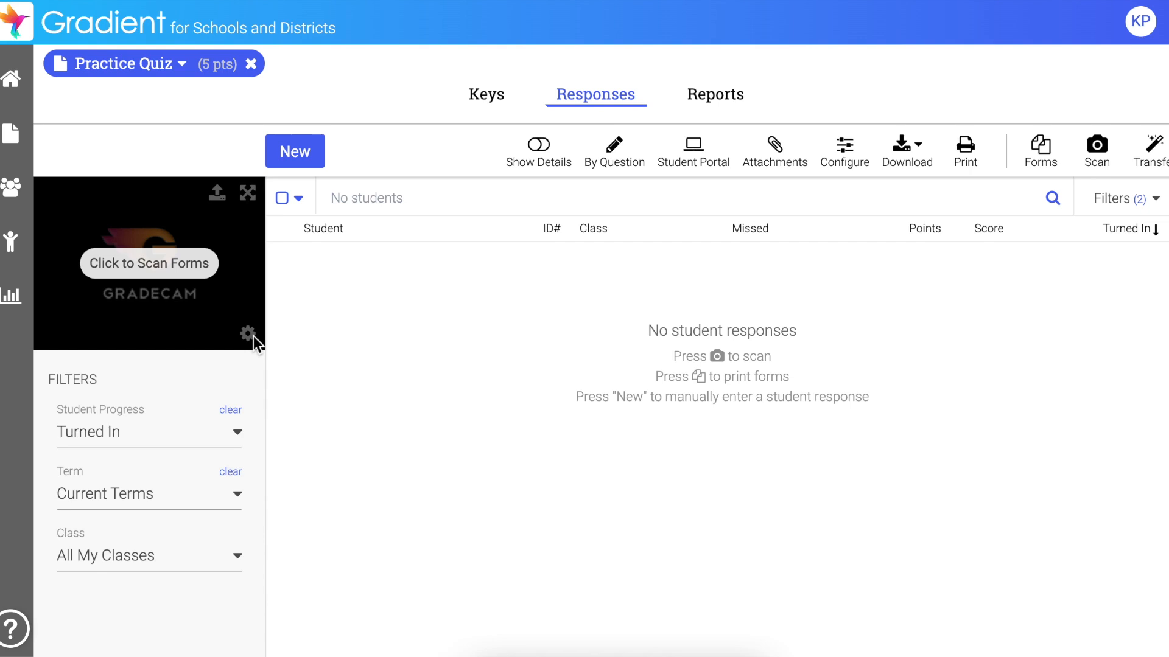
# - Select the HUE HD Camera with 180° flipped orientation for scanning, and start scanning student forms
pyautogui.click(254, 336)
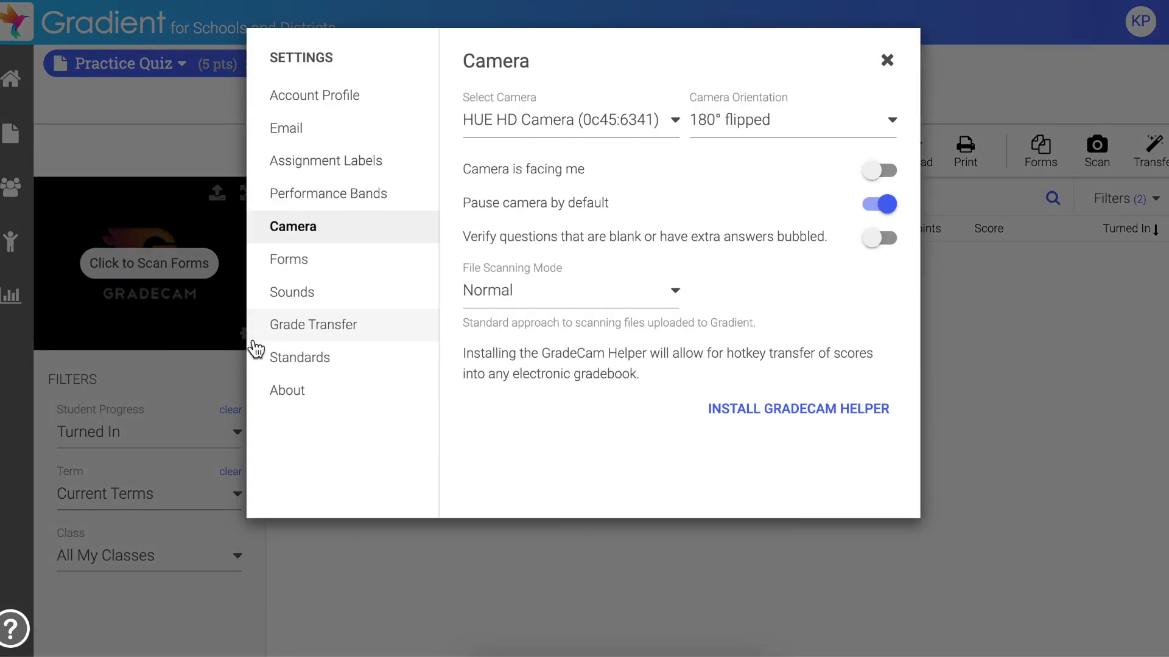
pyautogui.click(674, 137)
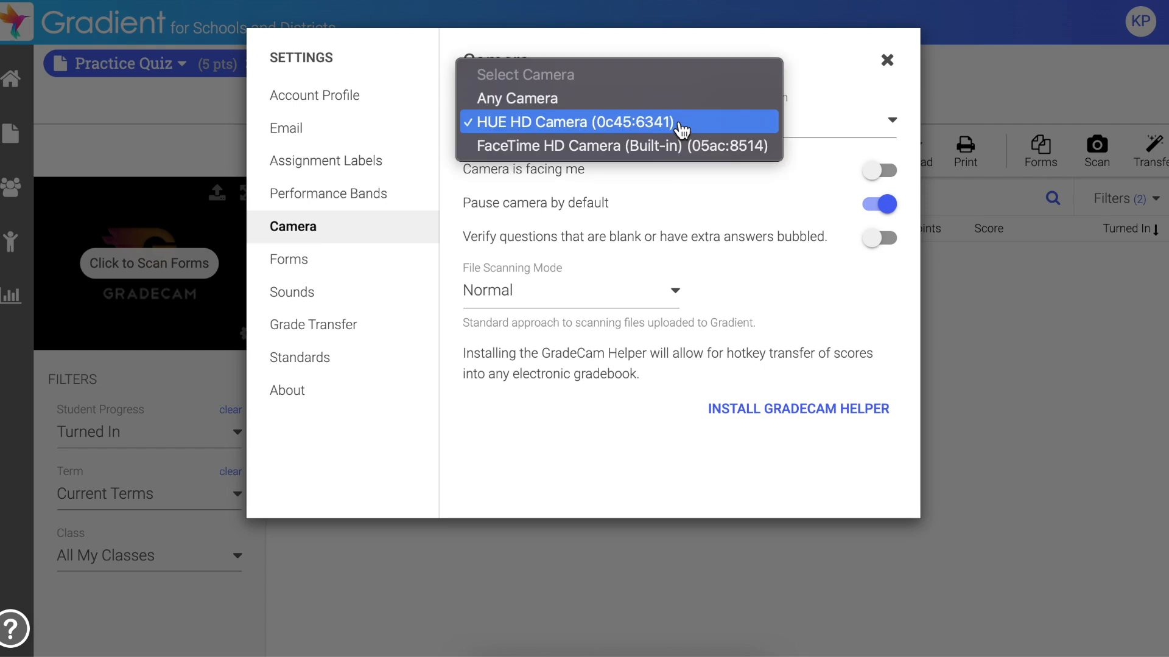
pyautogui.click(681, 127)
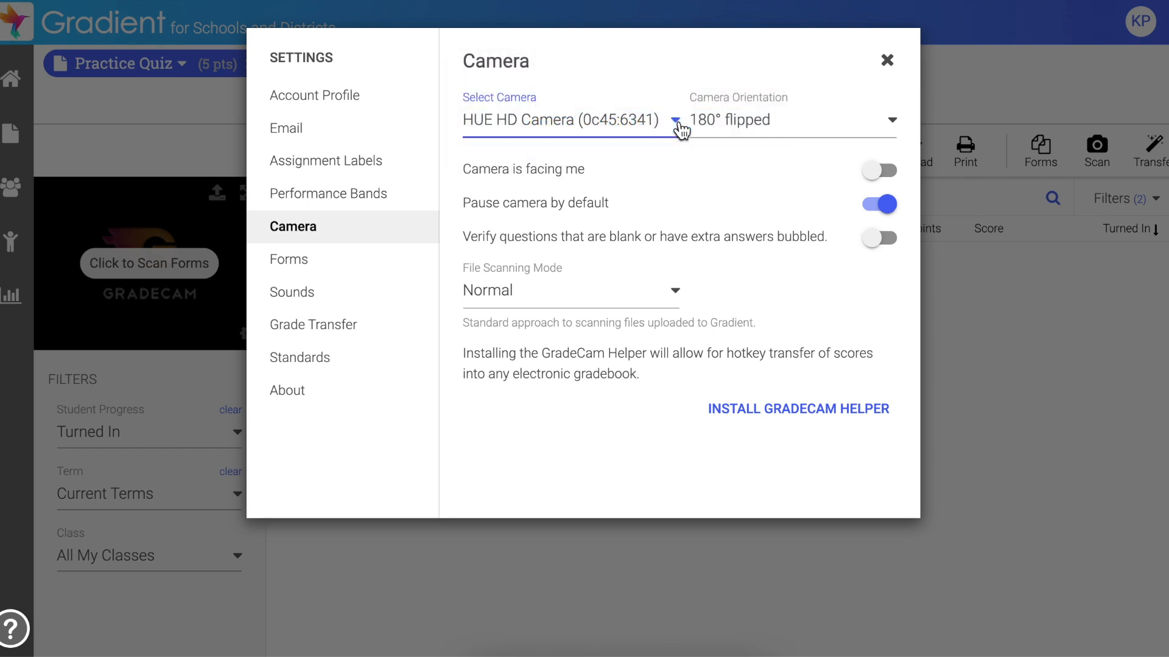
pyautogui.click(798, 135)
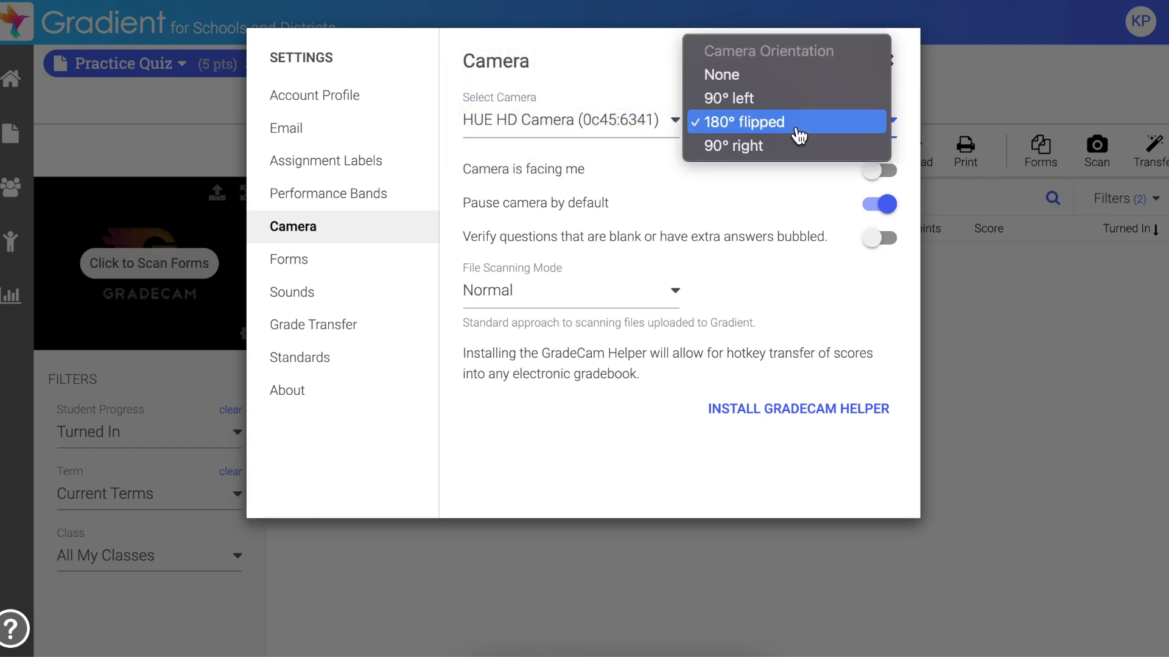
pyautogui.click(798, 135)
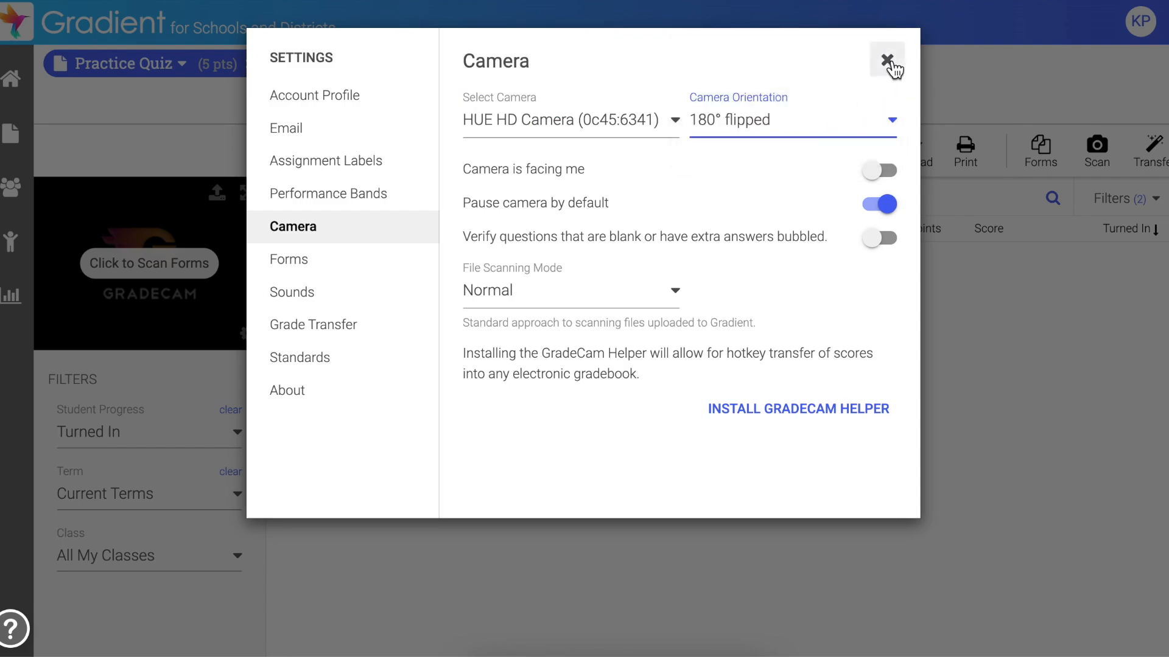
pyautogui.click(891, 61)
pyautogui.click(173, 259)
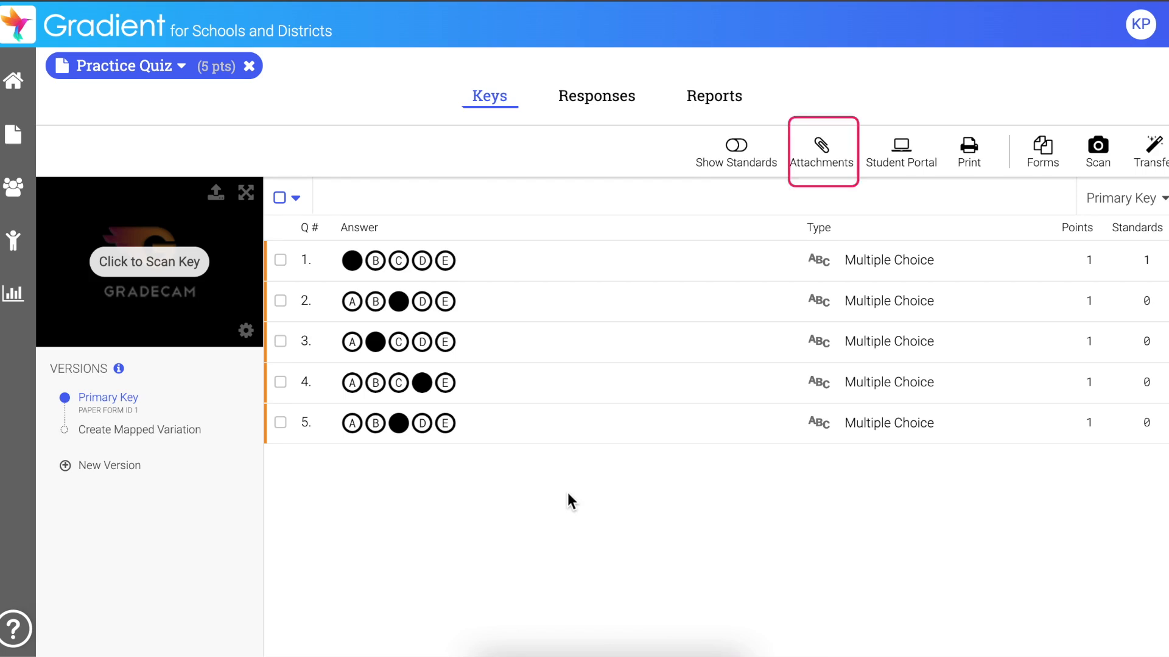
# - Attach Practice Quiz .pdf to the assignment, show it in the Student Portal, and save the attachments
pyautogui.click(823, 157)
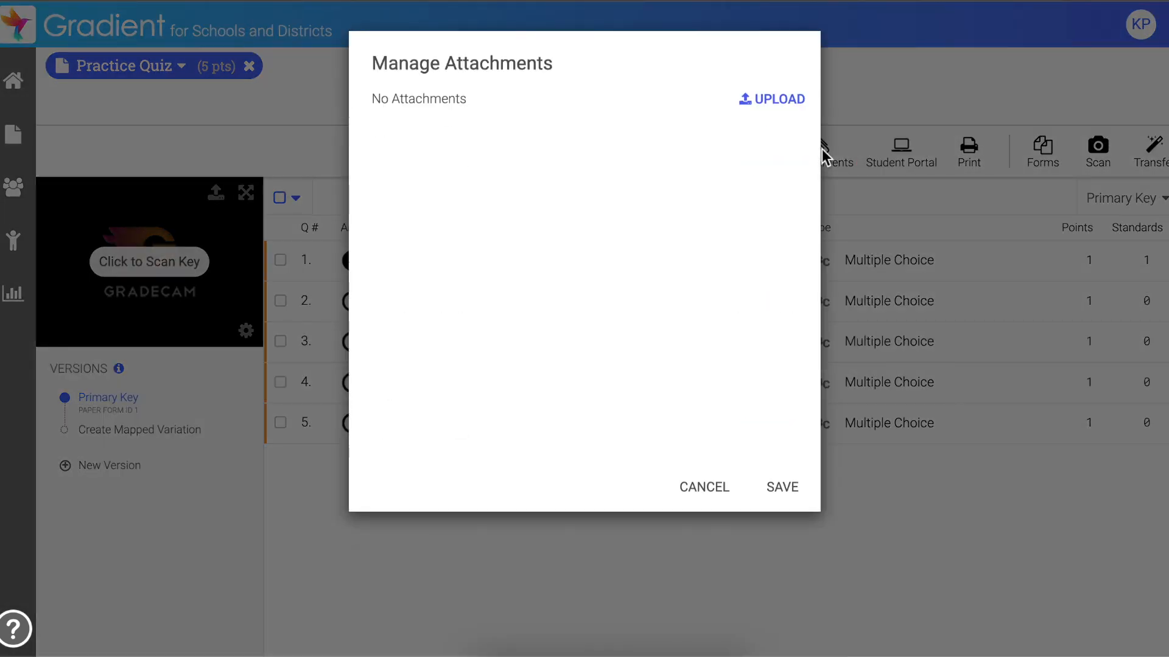
pyautogui.click(782, 113)
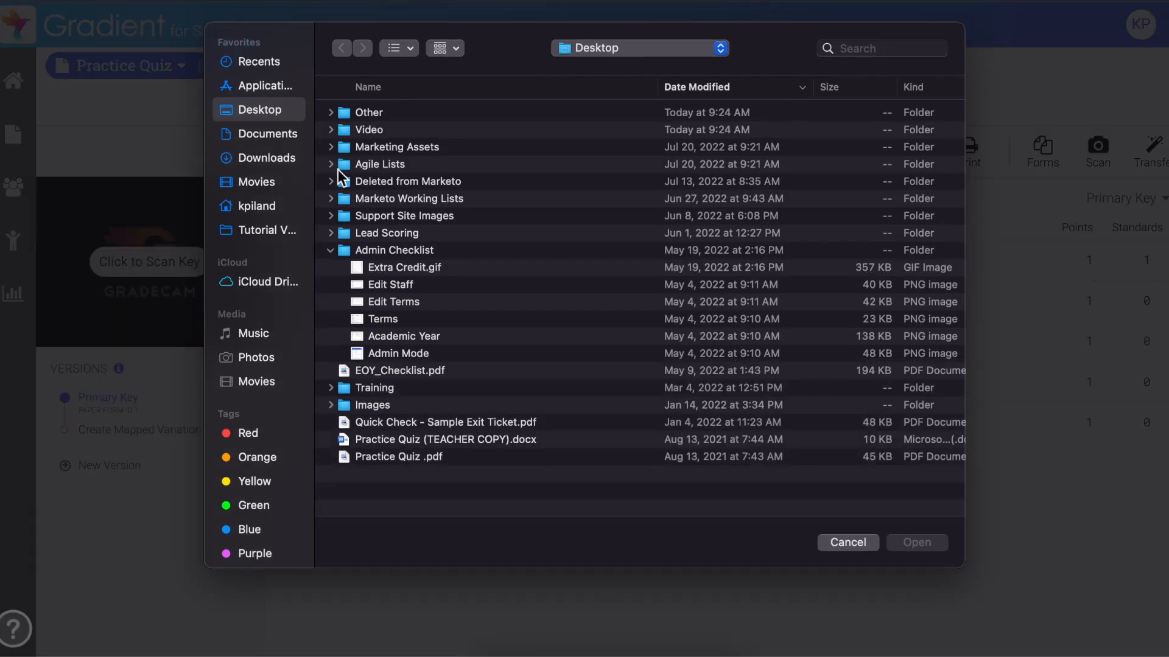
pyautogui.click(365, 353)
pyautogui.click(919, 543)
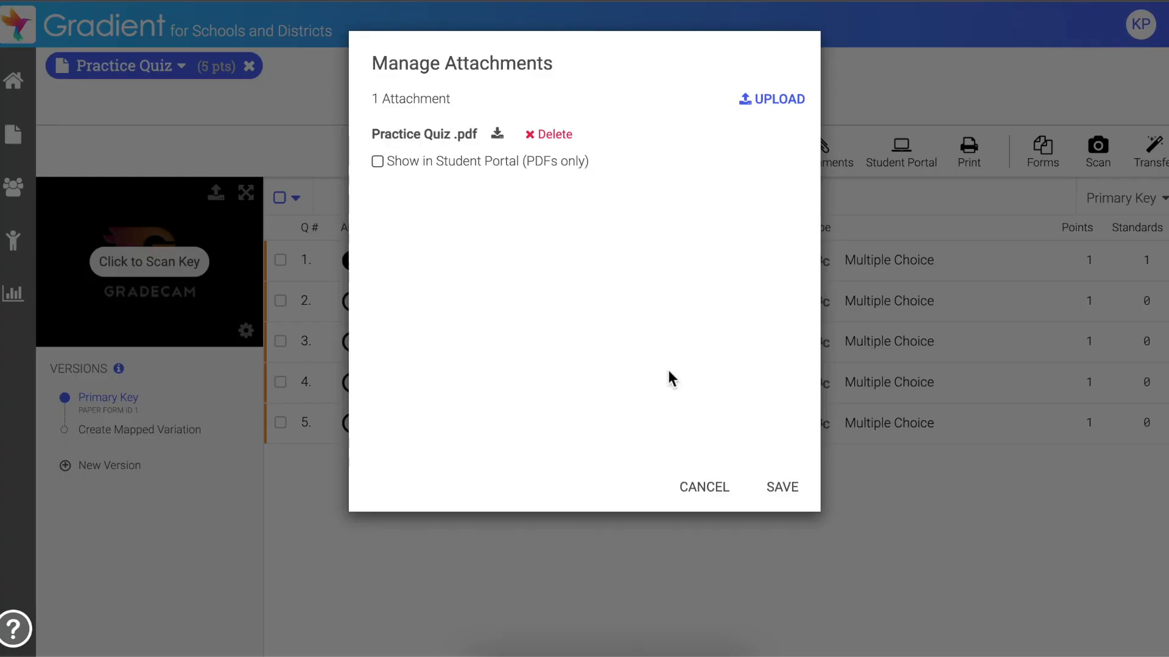
pyautogui.click(378, 161)
pyautogui.click(785, 494)
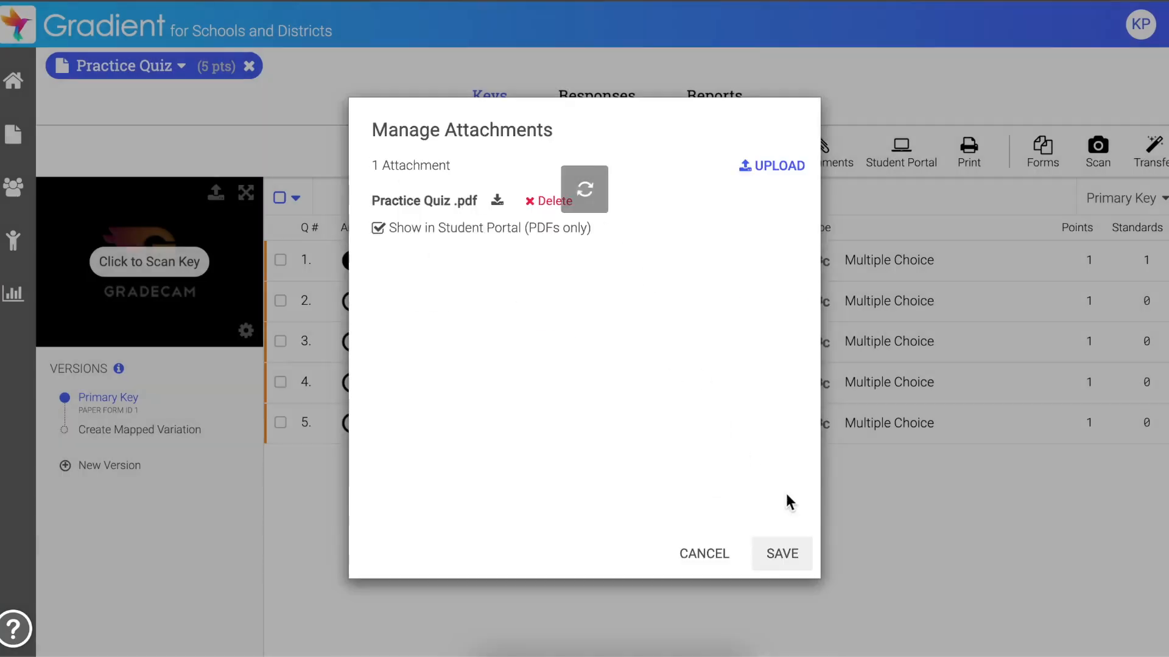
# - Add Student Portal online access to Practice Quiz for the classes Math 7A (1) and Math 7B (2)
pyautogui.click(900, 149)
pyautogui.click(819, 124)
pyautogui.write('A')
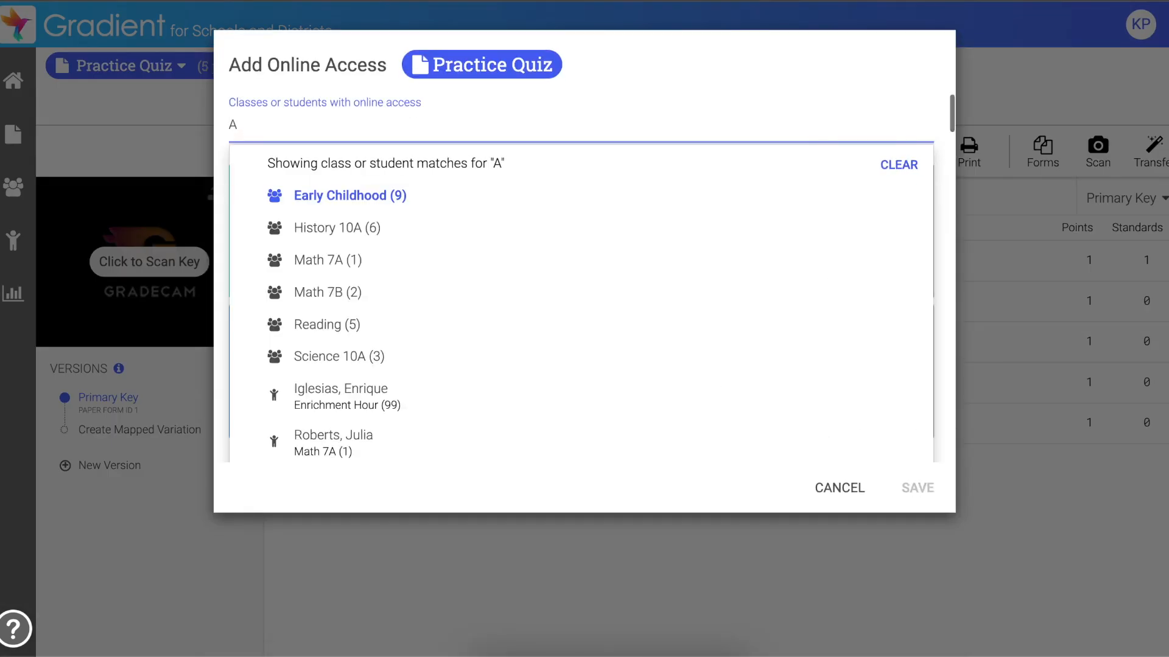
pyautogui.click(340, 264)
pyautogui.click(332, 266)
pyautogui.press('Escape')
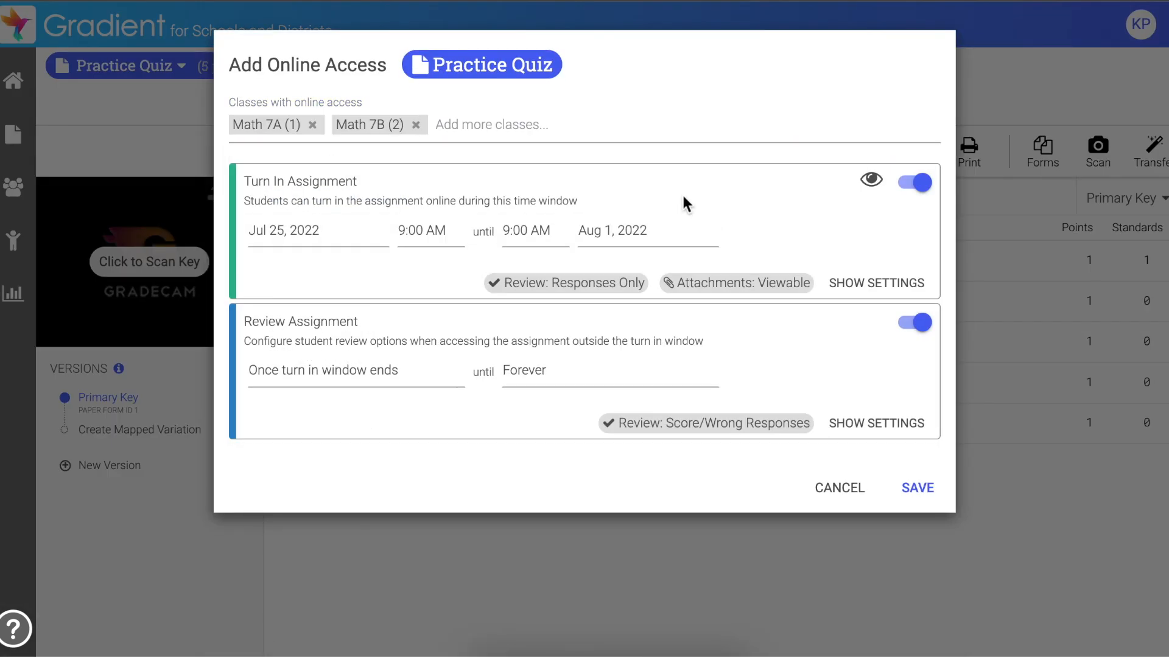
# - Set the turn-in window to start at 10:00 AM and end on Aug 5, 2022, check its restriction settings, and save the online access
pyautogui.click(421, 233)
pyautogui.click(360, 383)
pyautogui.click(607, 232)
pyautogui.click(798, 351)
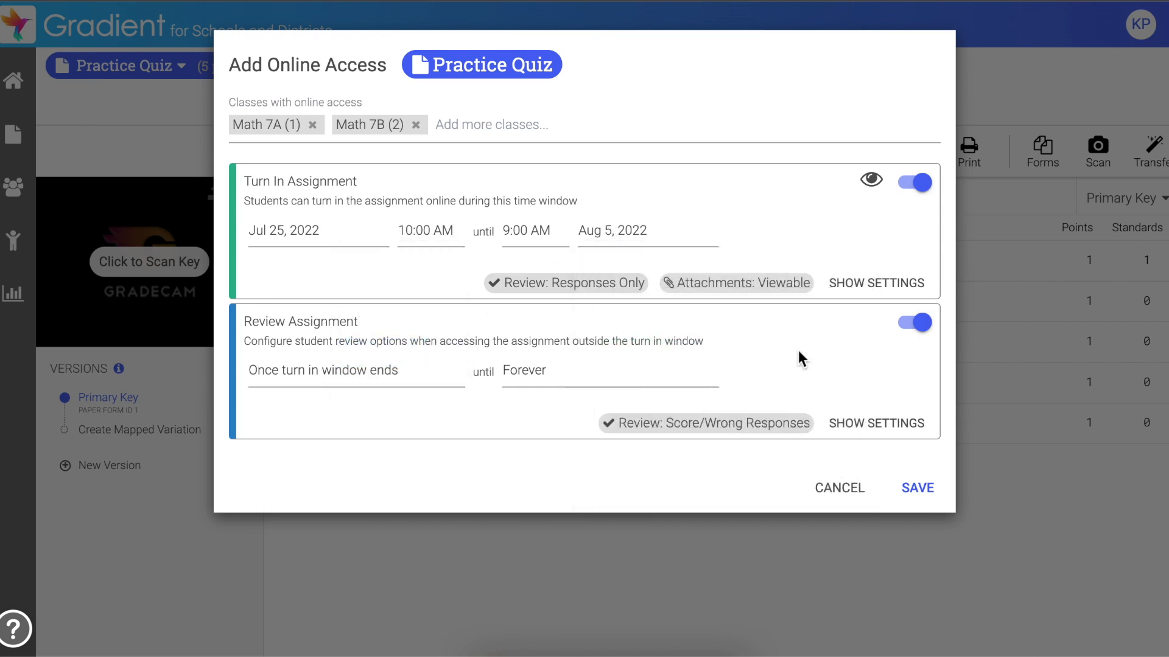
pyautogui.click(859, 291)
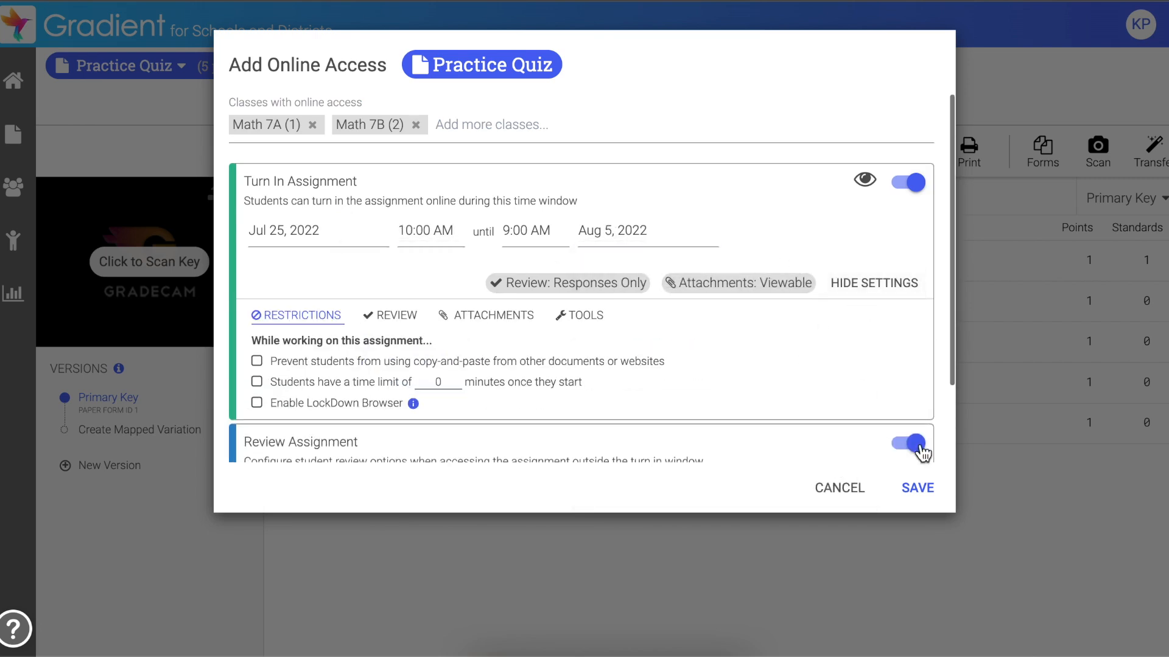
pyautogui.scroll(-2, 919, 468)
pyautogui.click(919, 488)
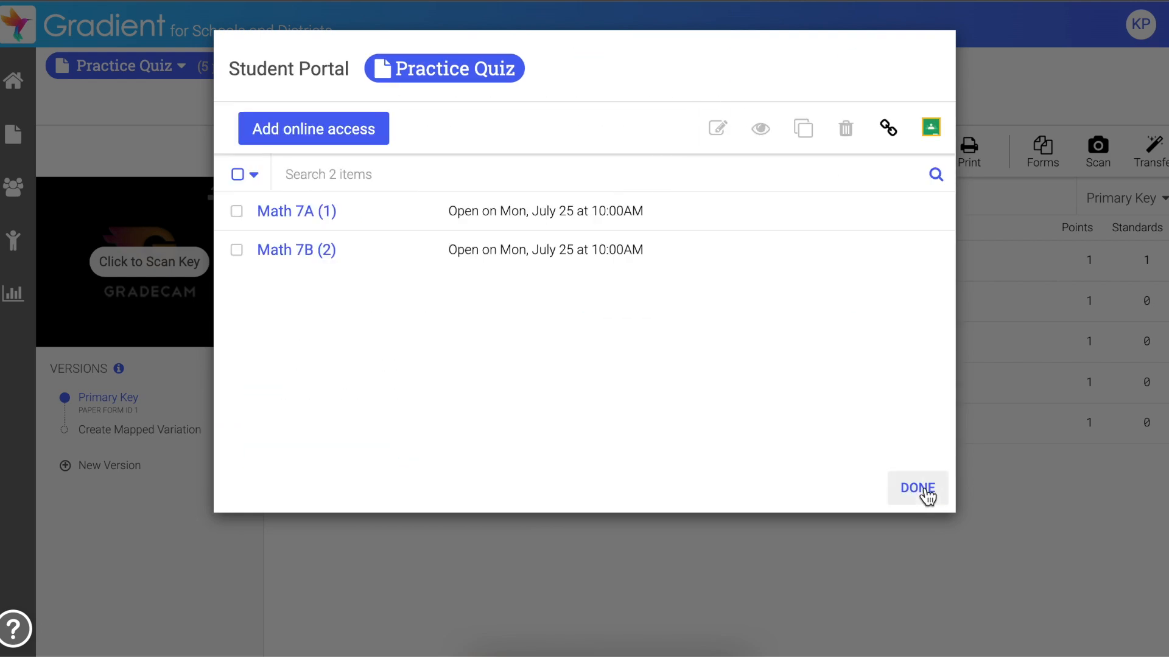
pyautogui.click(919, 489)
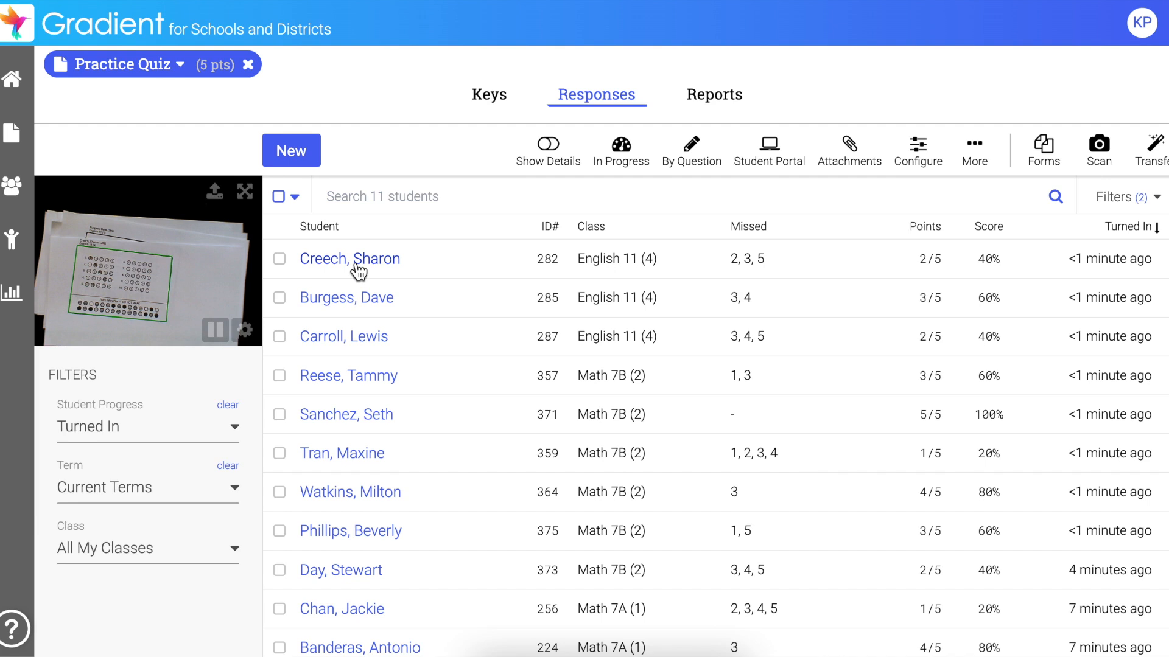
# - Review the first listed student's individual answers and all student responses to question 3 side by side
pyautogui.click(357, 263)
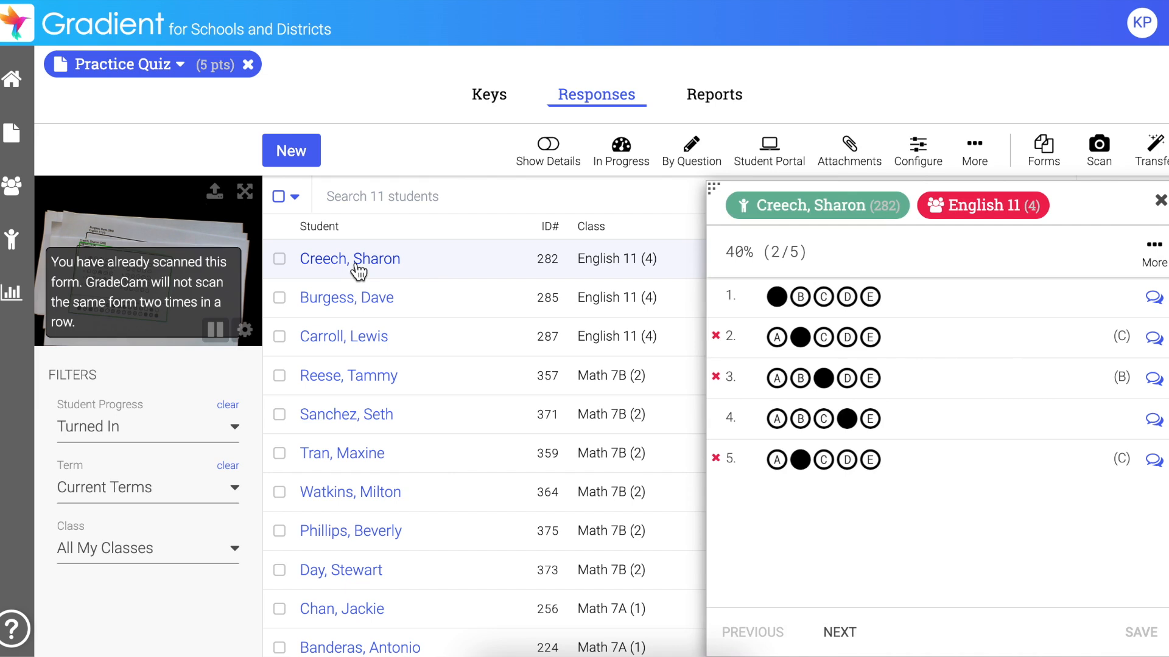
pyautogui.click(694, 152)
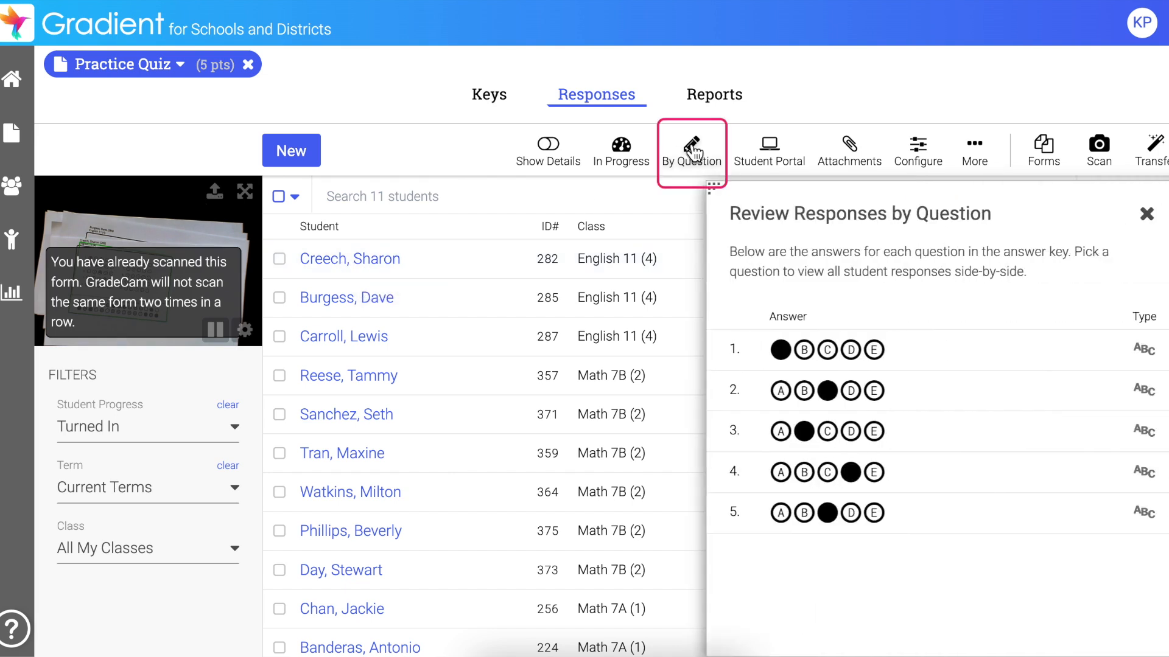
pyautogui.click(911, 448)
pyautogui.scroll(-1, 905, 435)
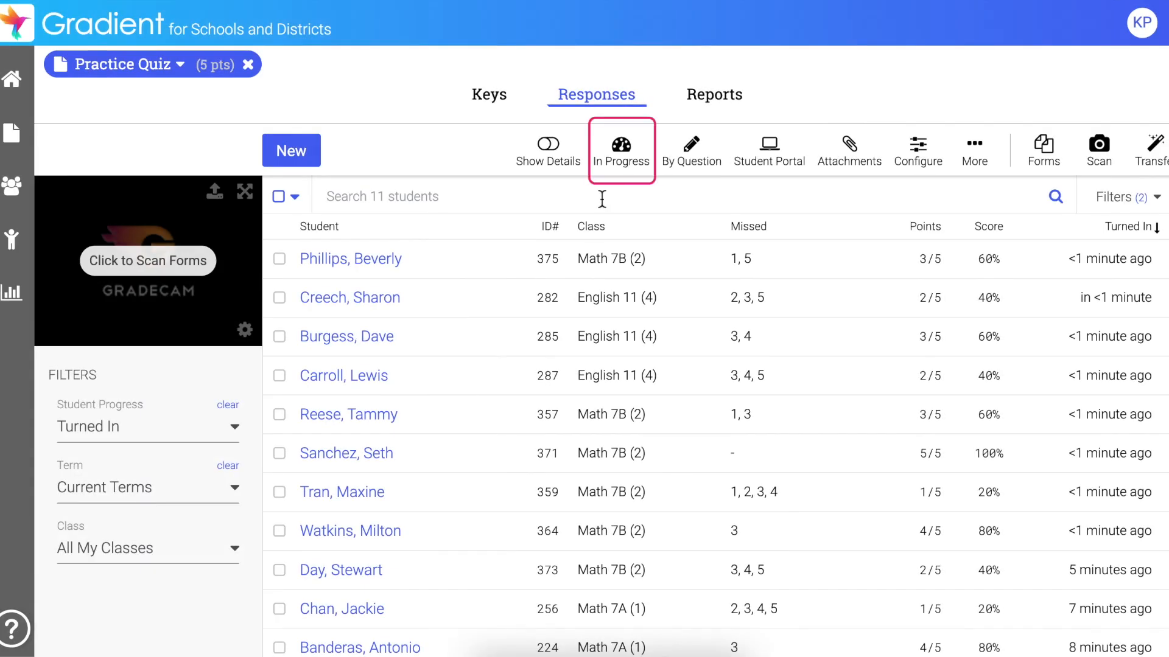
# - Check which students are still in progress on Practice Quiz, and return to the turned-in responses
pyautogui.click(627, 149)
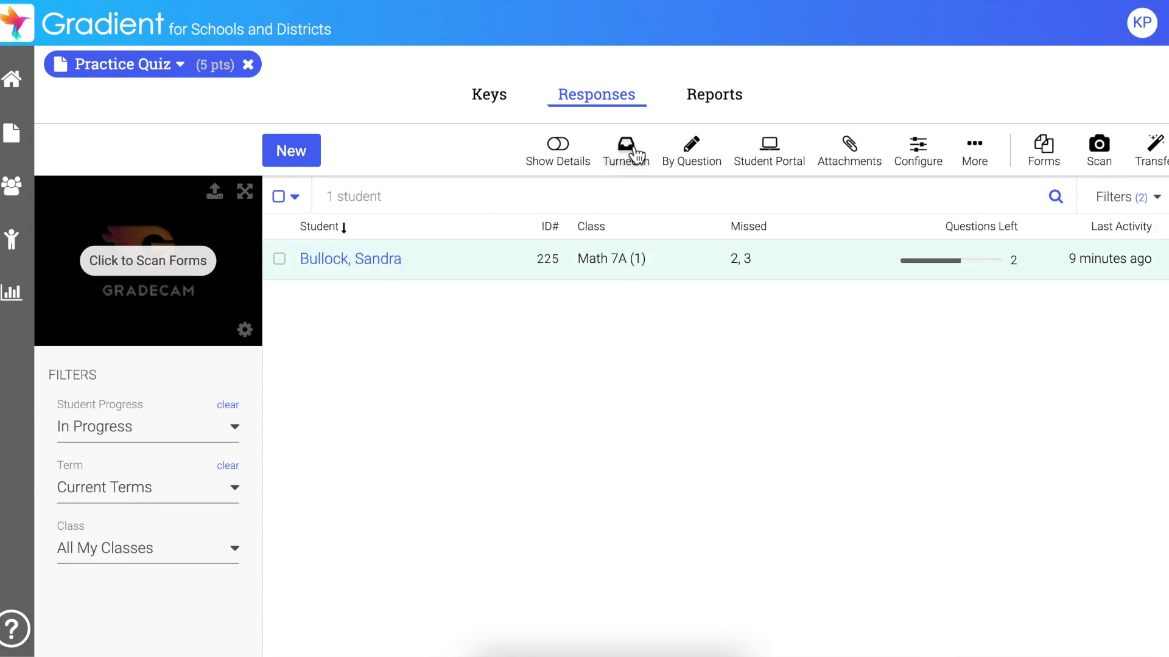
pyautogui.click(637, 155)
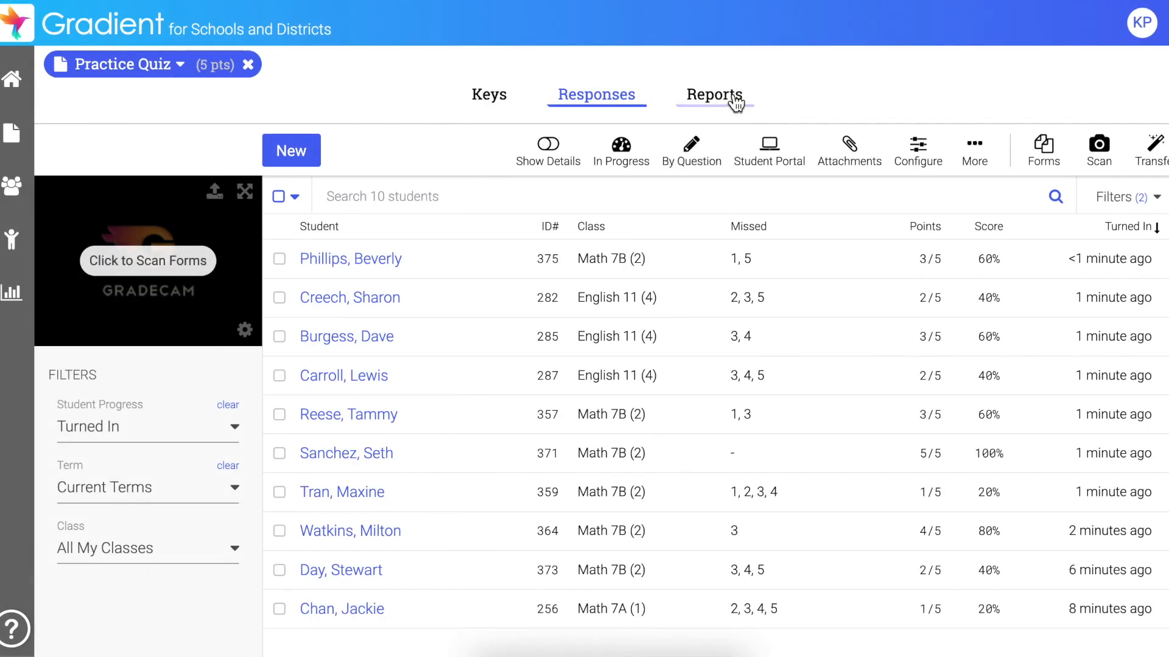
# - View the Score Graph report and examine the answer distribution for questions 1 and 3 in the Item Analysis report
pyautogui.click(732, 102)
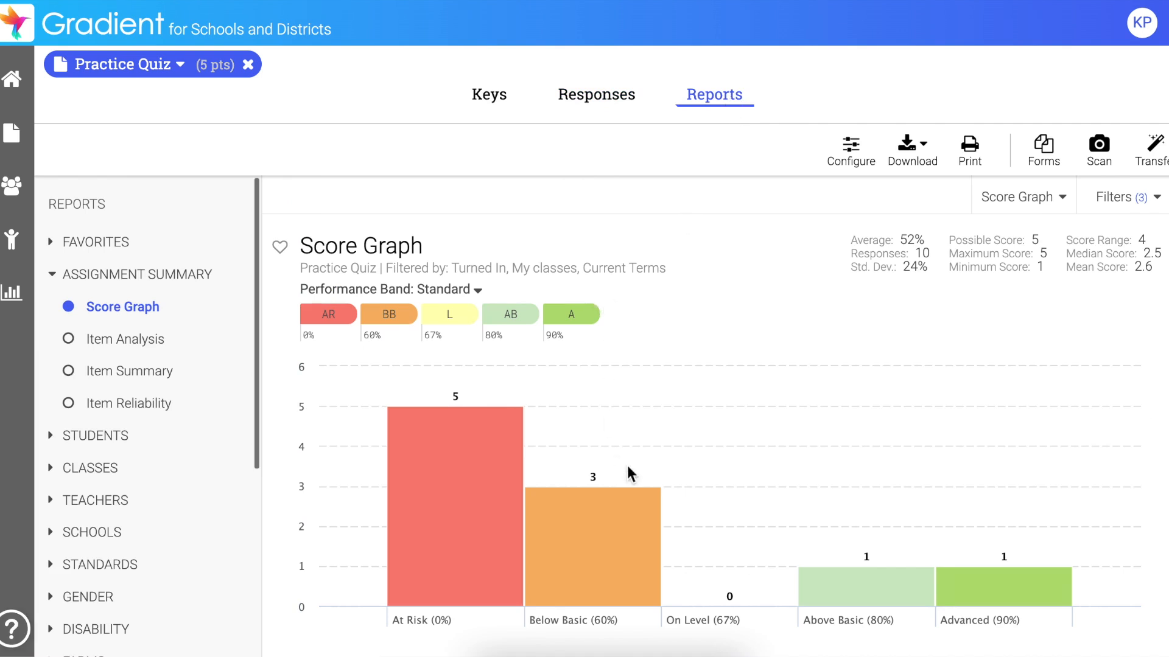
pyautogui.click(129, 341)
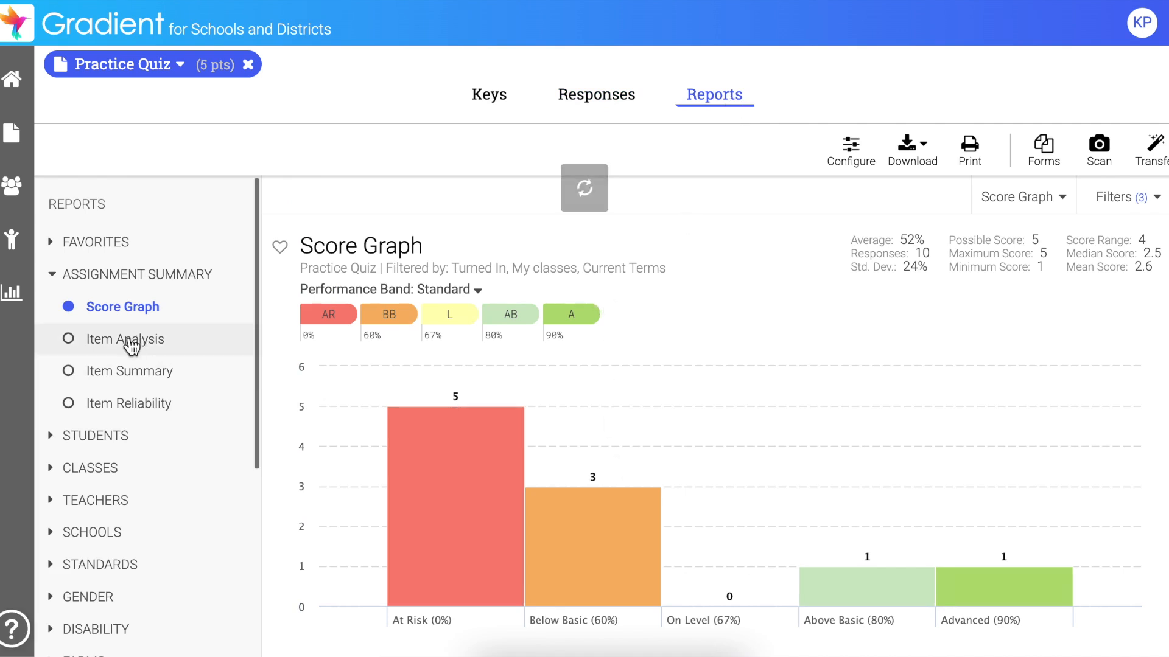
pyautogui.moveTo(350, 405)
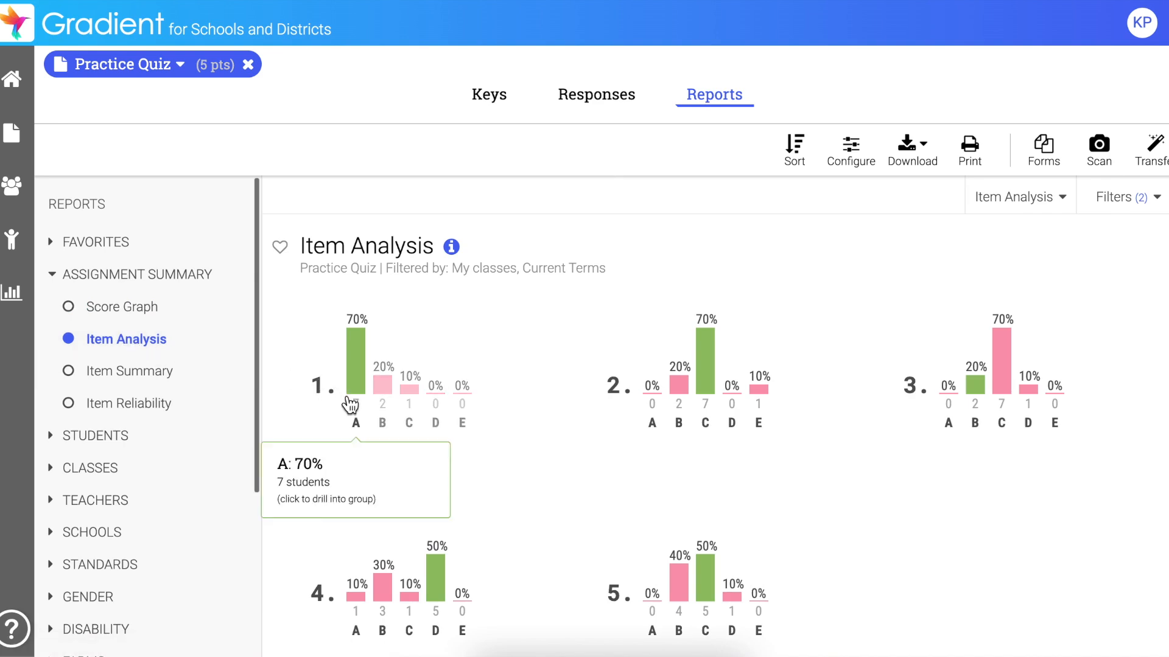
pyautogui.moveTo(985, 410)
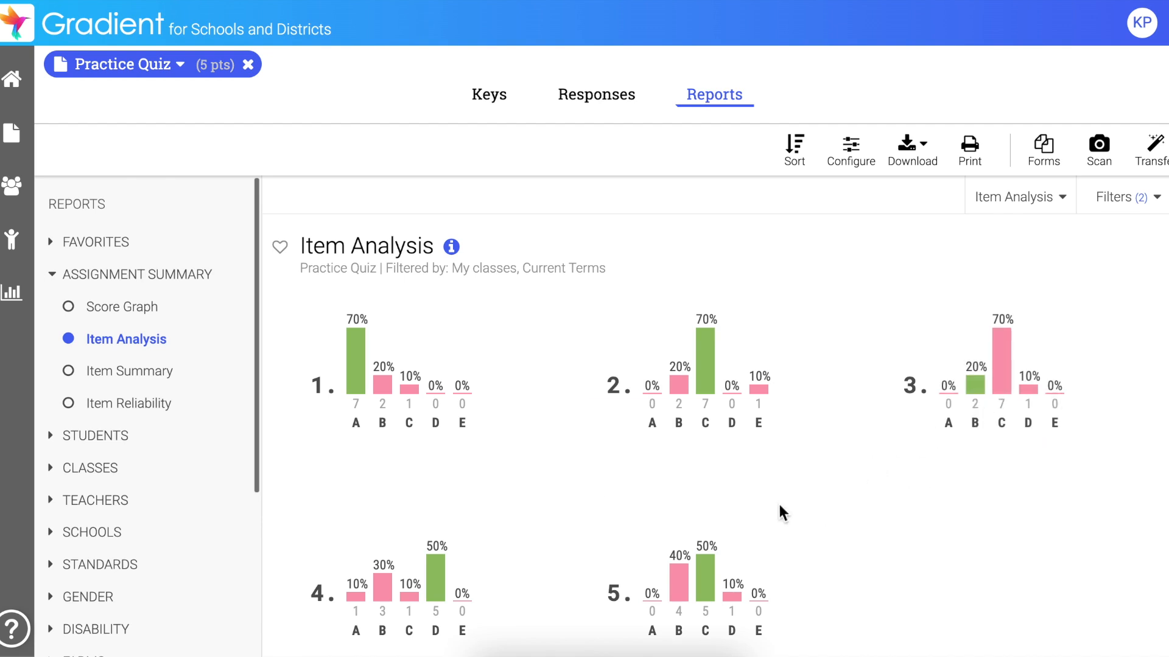
# - View the Student By Question report and look through each student's answers to the five questions
pyautogui.click(86, 438)
pyautogui.click(90, 413)
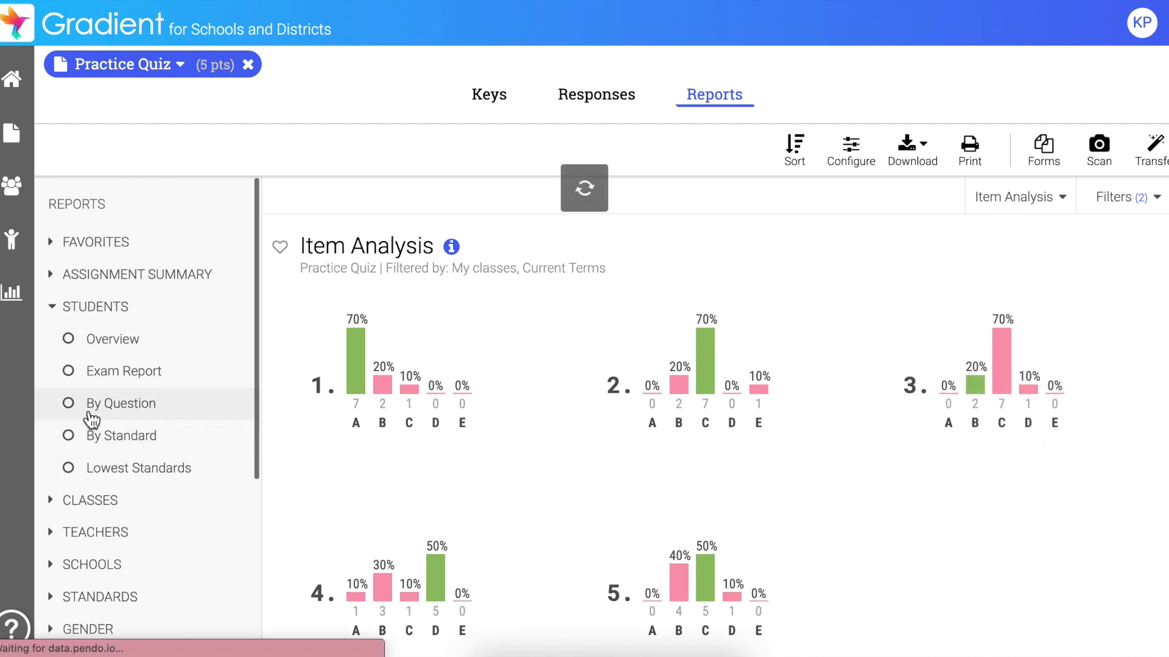
pyautogui.scroll(-1, 465, 448)
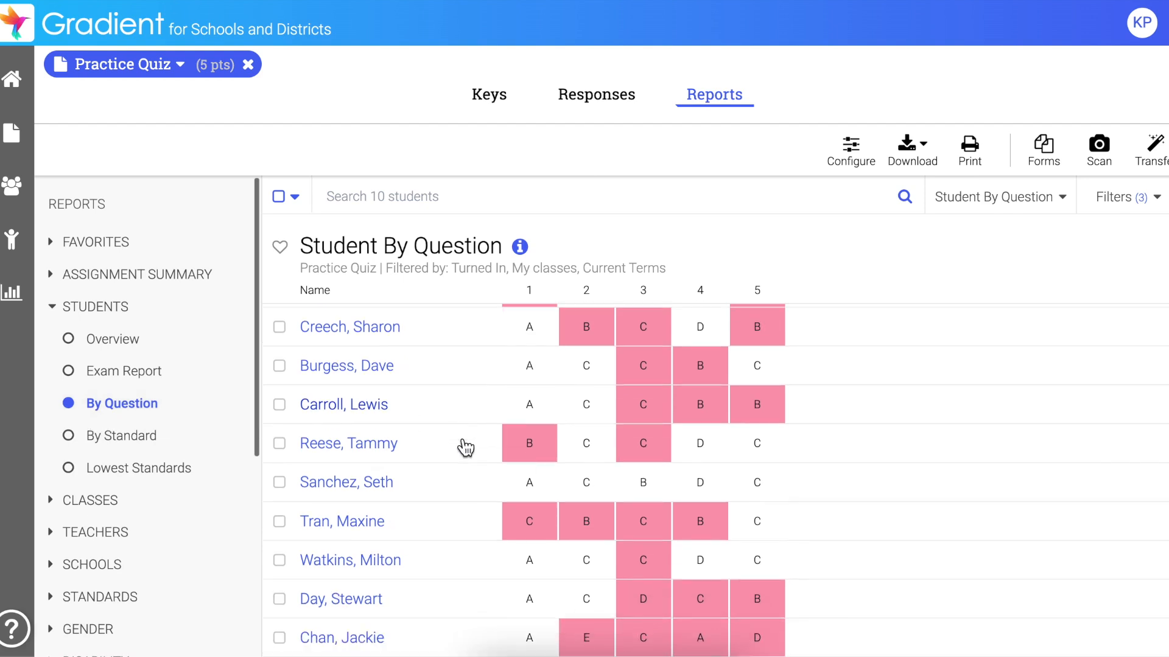
pyautogui.scroll(1, 465, 449)
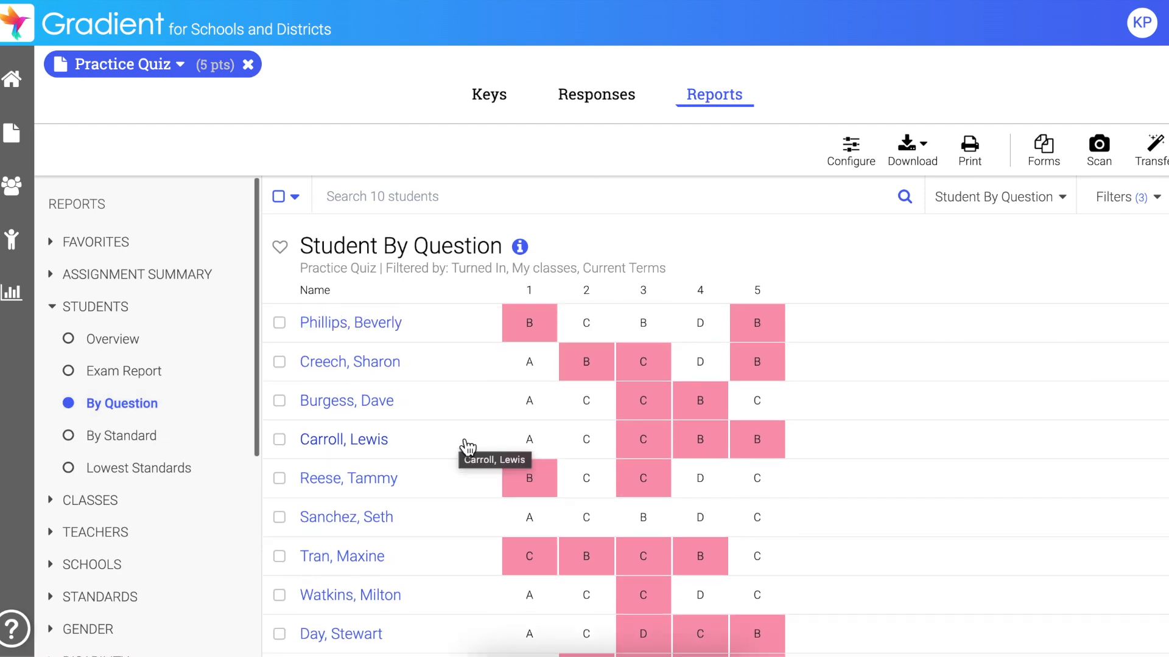
# - Compare class performance on Practice Quiz in the Class By Question and Class By Standard reports
pyautogui.click(92, 502)
pyautogui.click(127, 407)
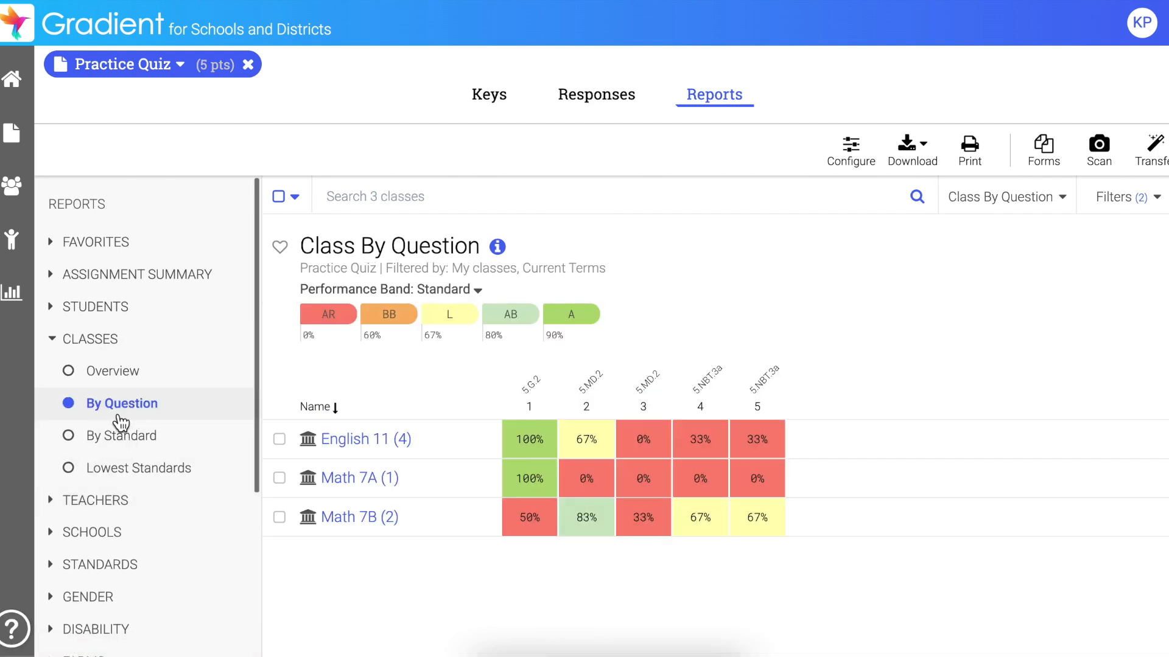
pyautogui.click(133, 438)
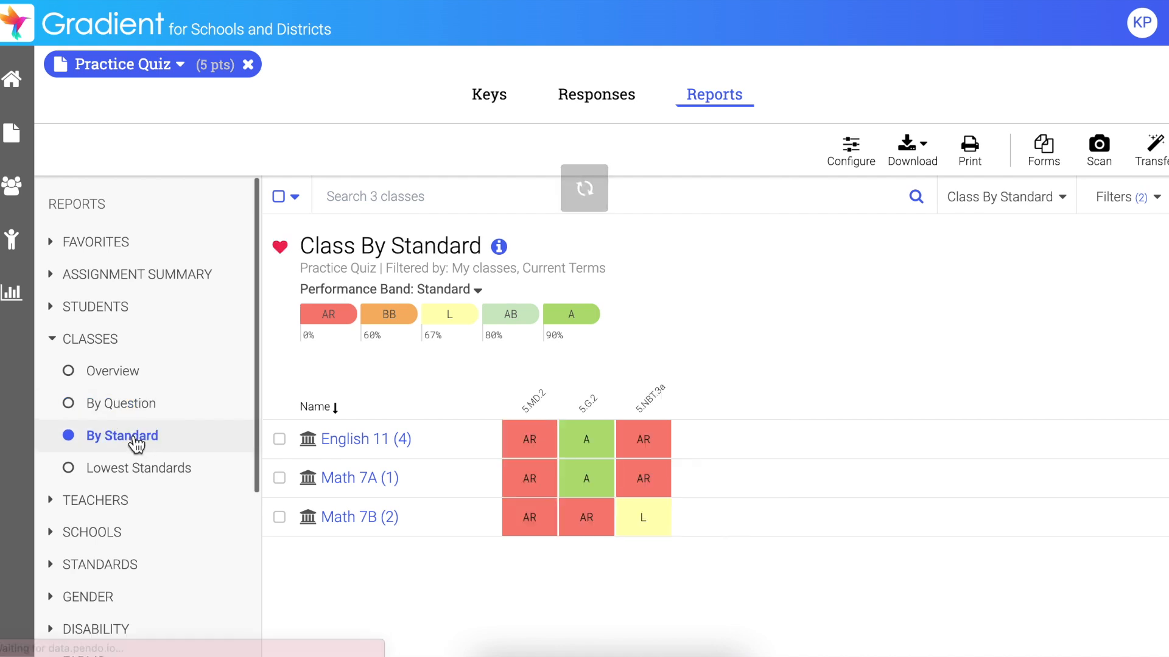